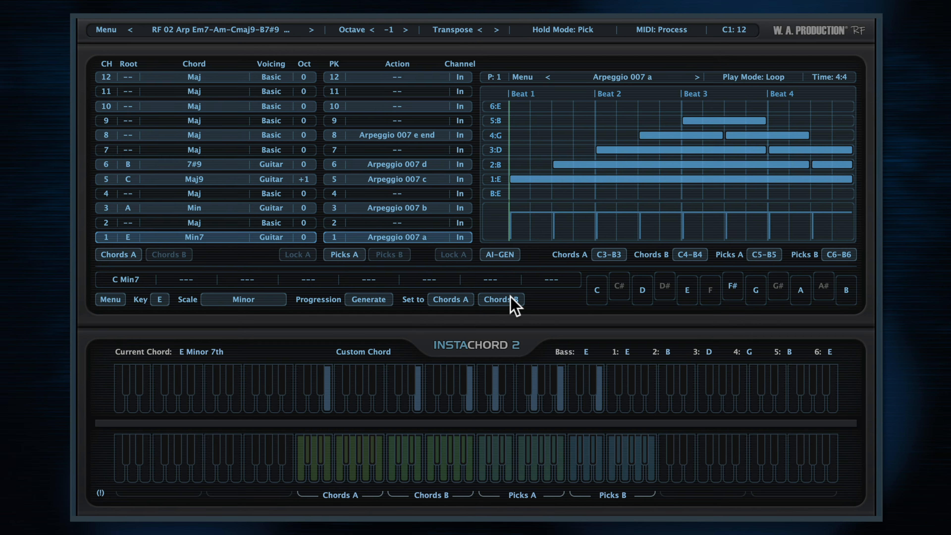
pyautogui.click(108, 31)
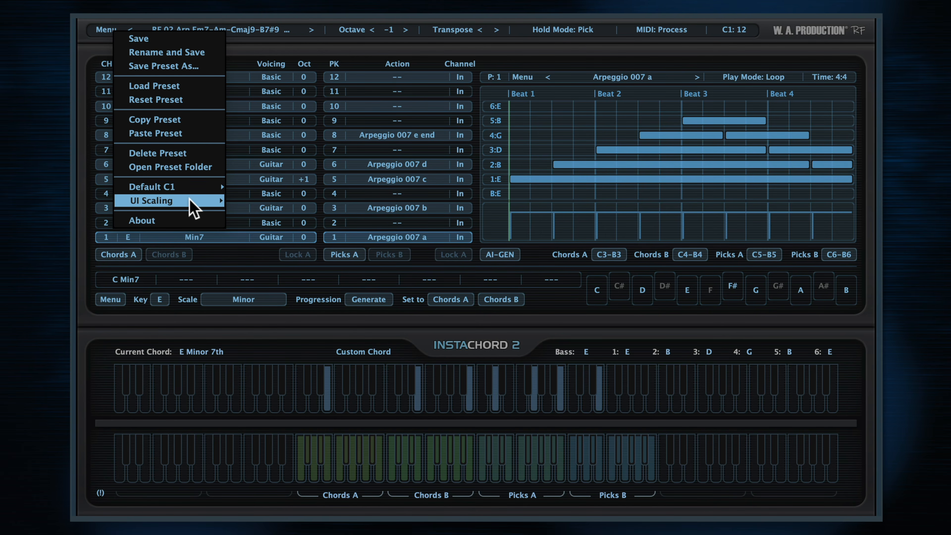
pyautogui.moveTo(189, 199)
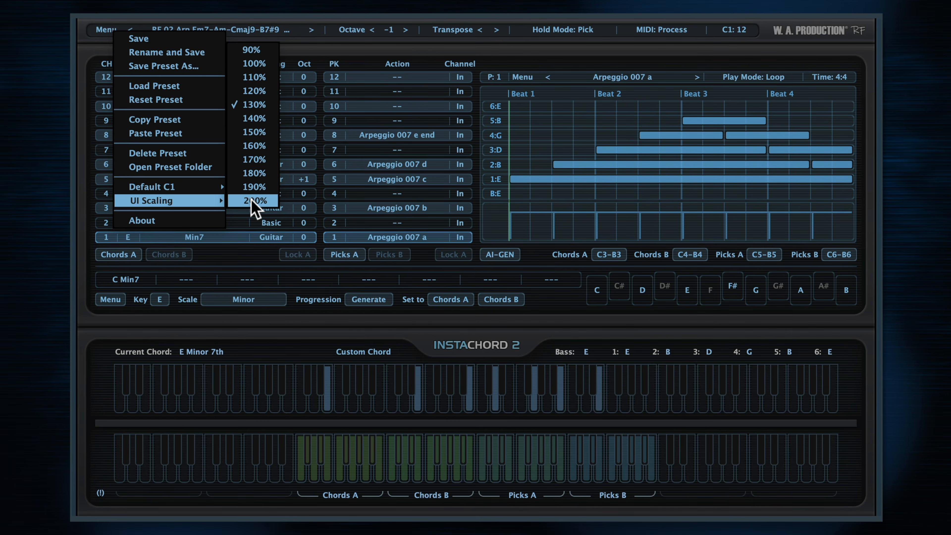
pyautogui.click(525, 53)
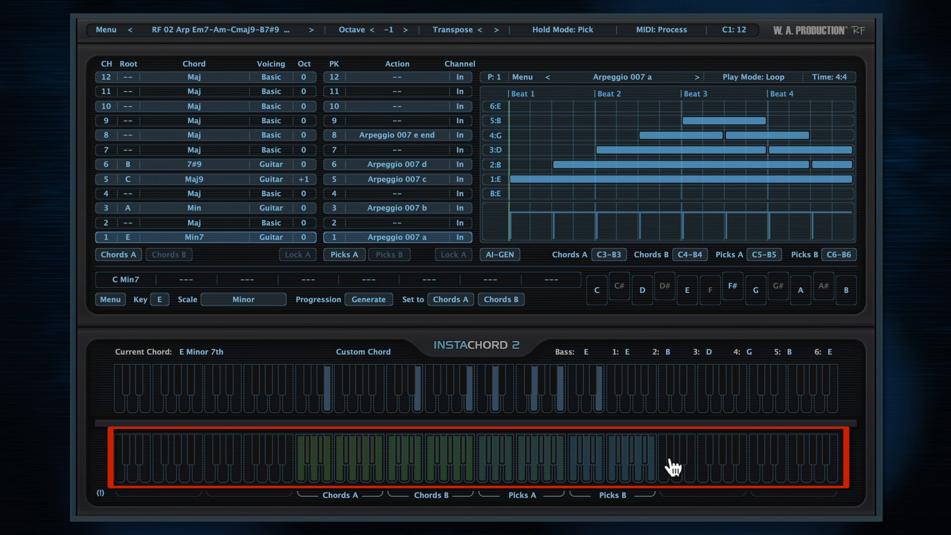
# - Play picks 1, 3 and 5 of the Picks A range on the input keyboard
pyautogui.click(483, 468)
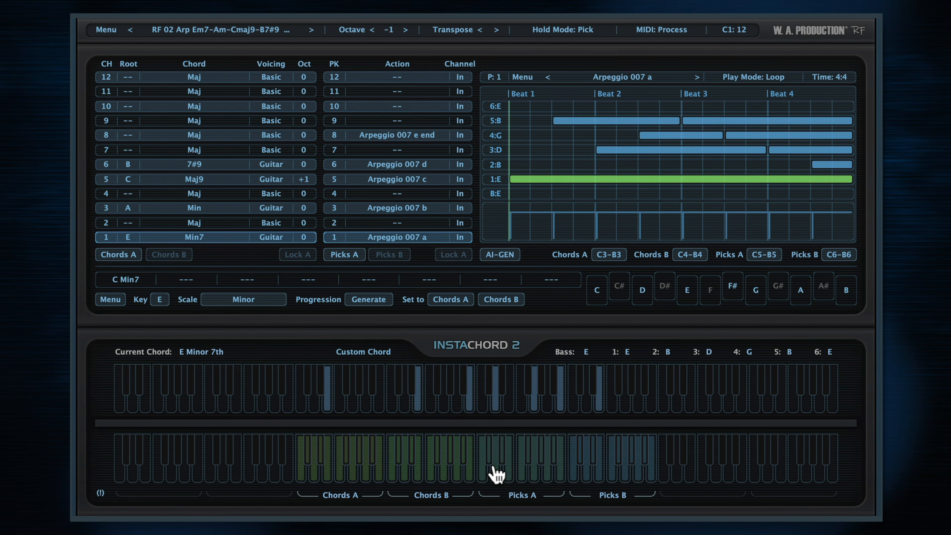
pyautogui.click(494, 466)
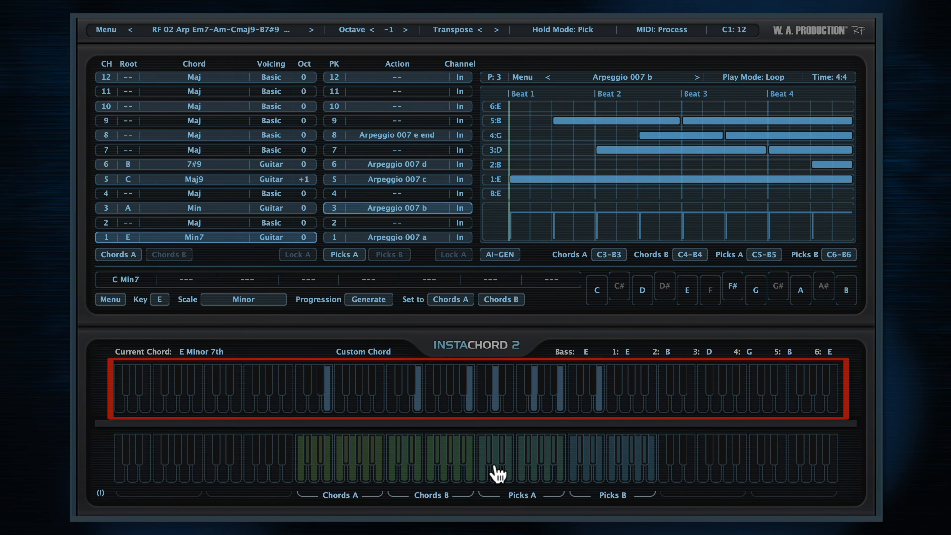
pyautogui.click(509, 468)
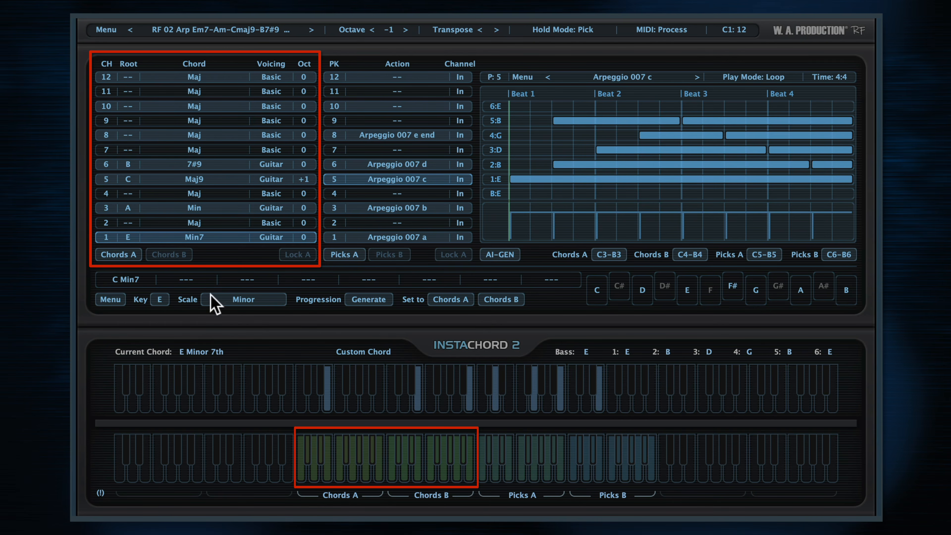
# - View the Chords B bank and audition pick 1 of Picks A and pick 13 of Picks B, returning to the A banks
pyautogui.click(169, 254)
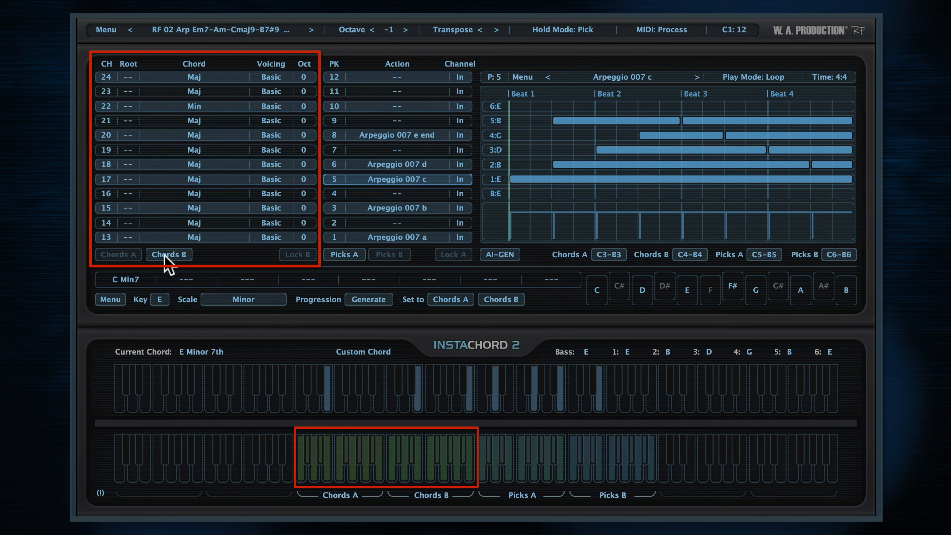
pyautogui.click(129, 256)
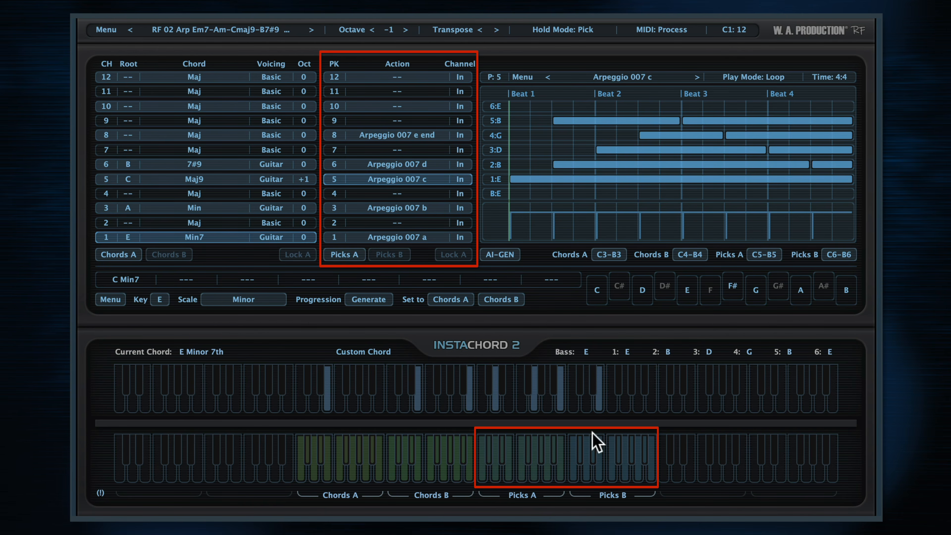
pyautogui.click(483, 467)
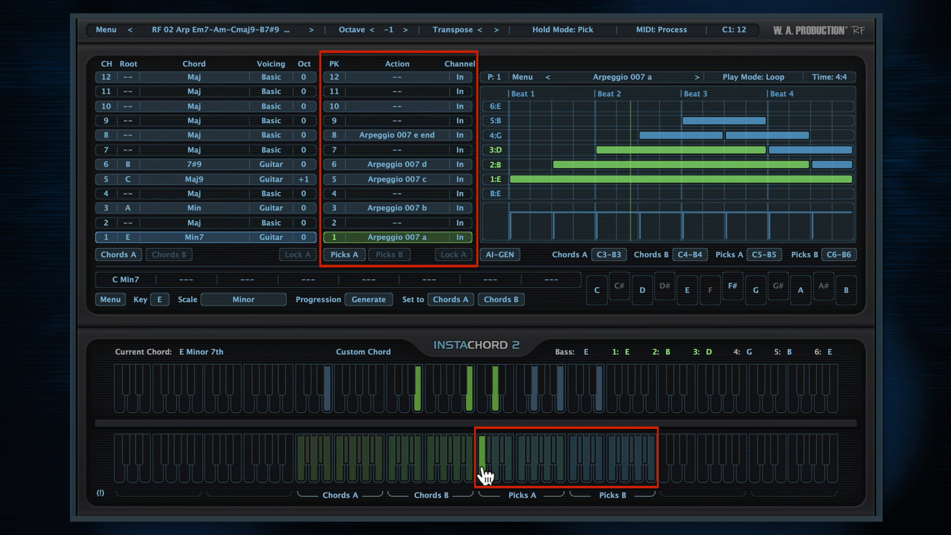
pyautogui.click(401, 256)
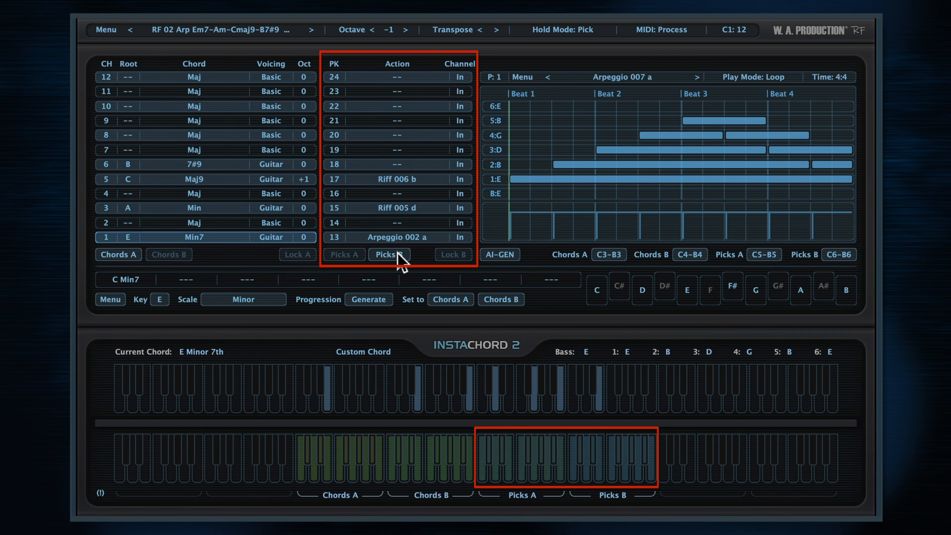
pyautogui.click(574, 473)
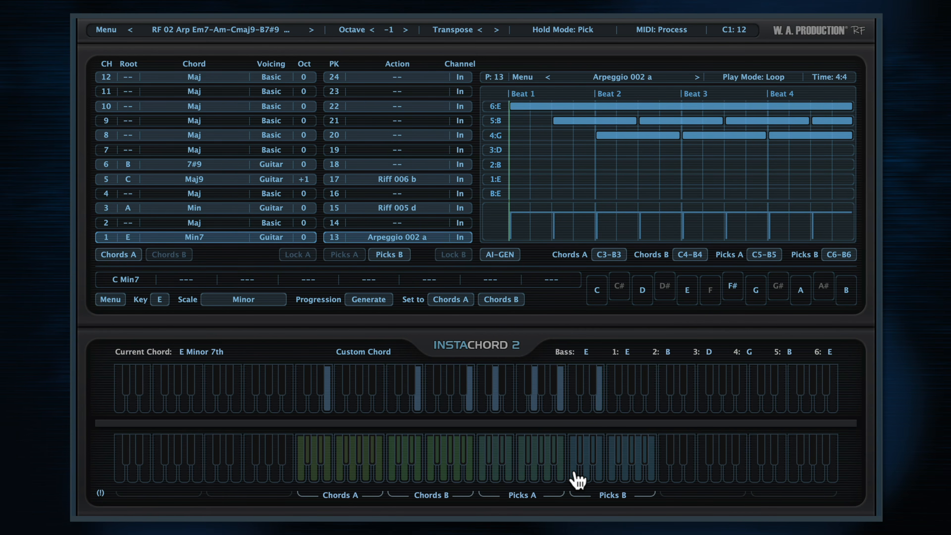
pyautogui.click(344, 255)
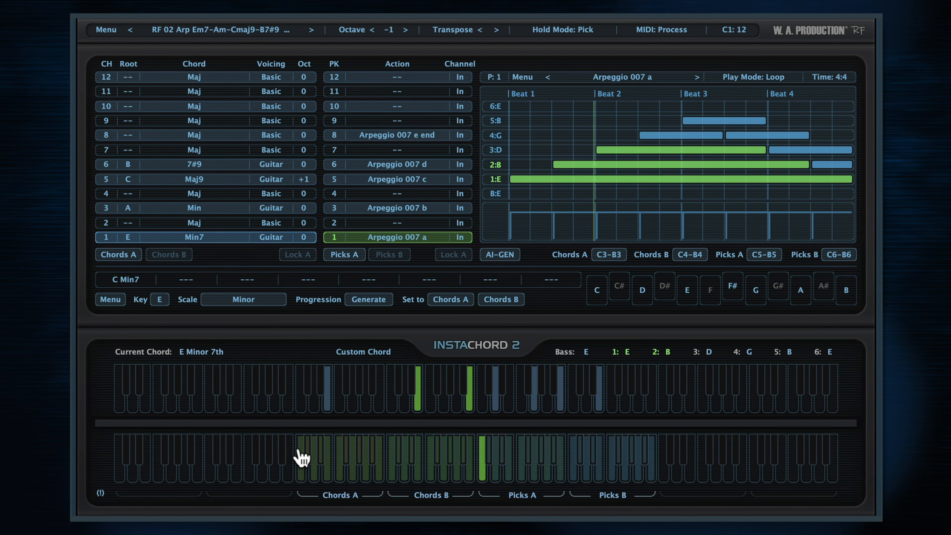
# - Assign a root note and chord type to the first slot of the Chords B bank and play that chord
pyautogui.click(178, 254)
pyautogui.click(128, 237)
pyautogui.click(151, 206)
pyautogui.click(194, 237)
pyautogui.click(337, 210)
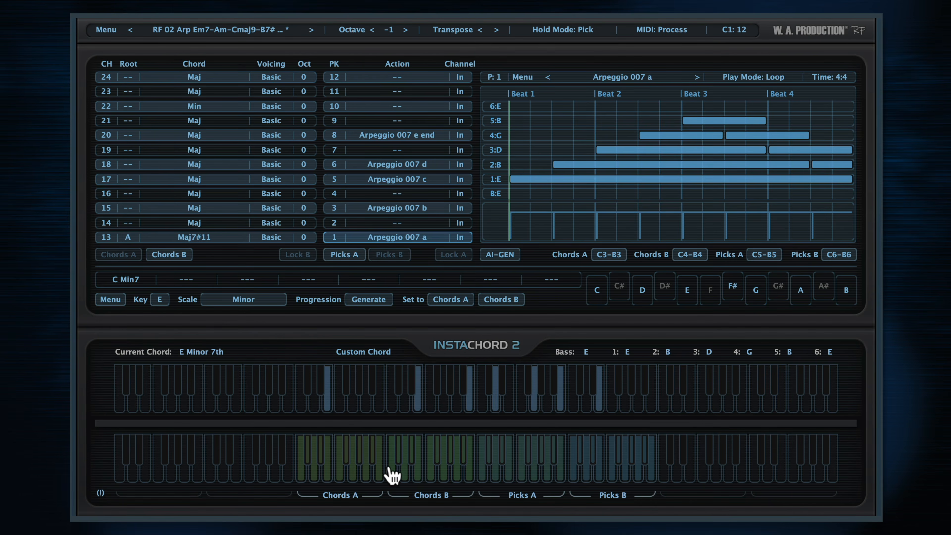
pyautogui.click(391, 470)
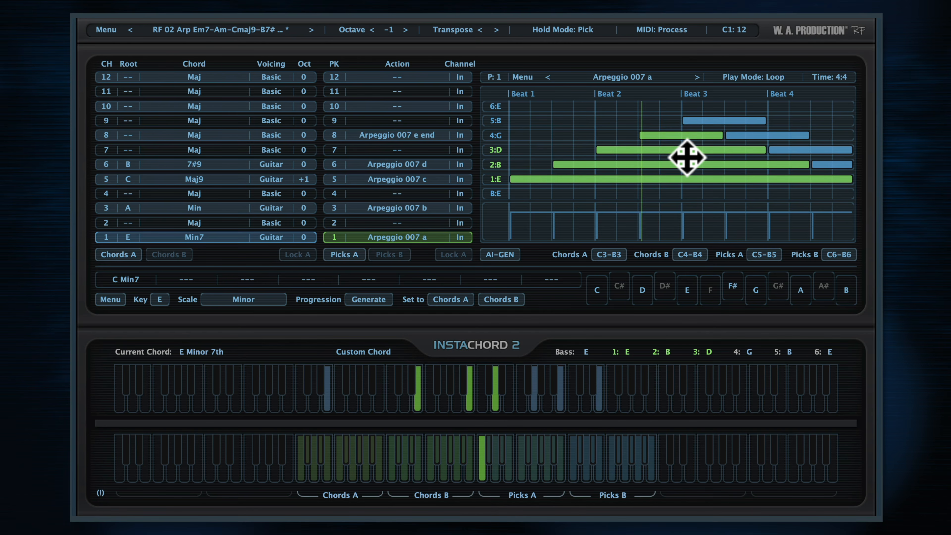
# - Load the factory pattern Strum 013 b into pick slot 1 and replace it with Riff 002 c
pyautogui.click(635, 80)
pyautogui.moveTo(631, 104)
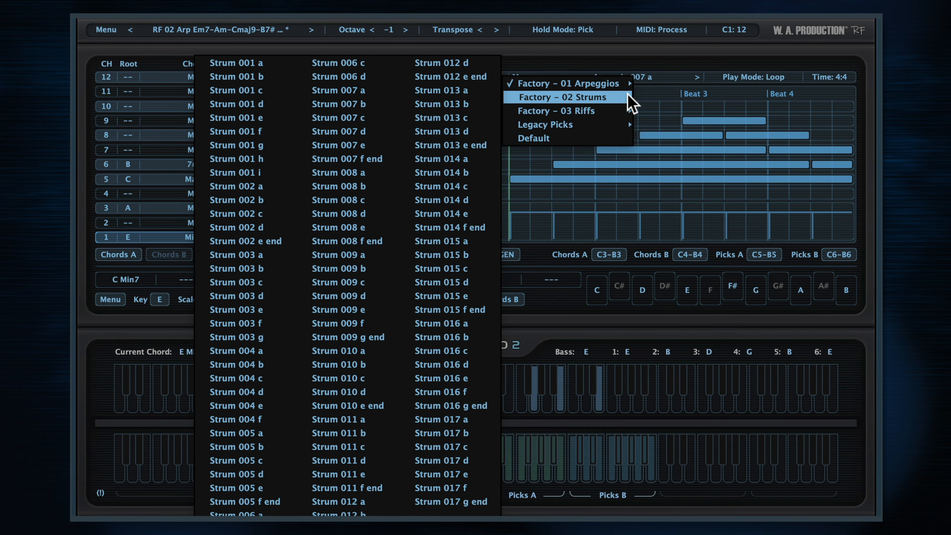
pyautogui.click(455, 104)
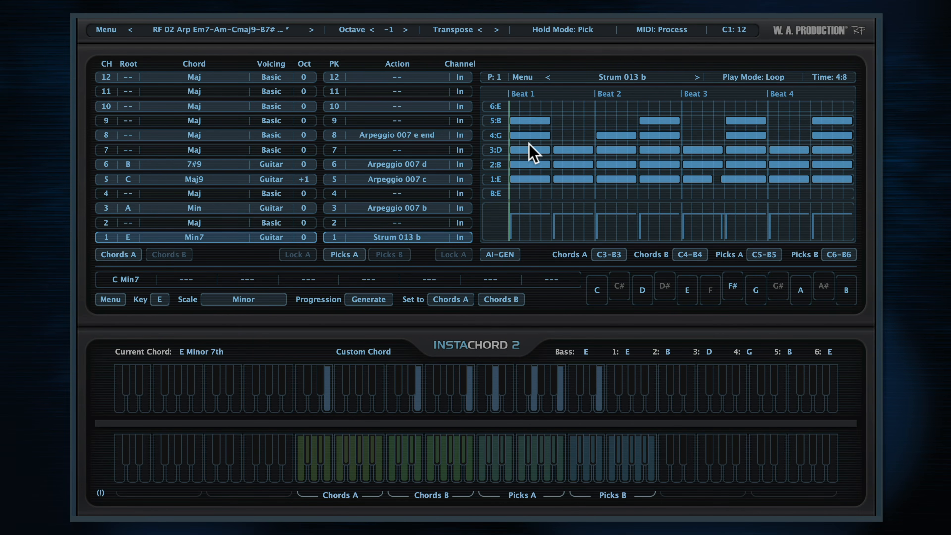
pyautogui.click(621, 79)
pyautogui.moveTo(599, 109)
pyautogui.click(671, 240)
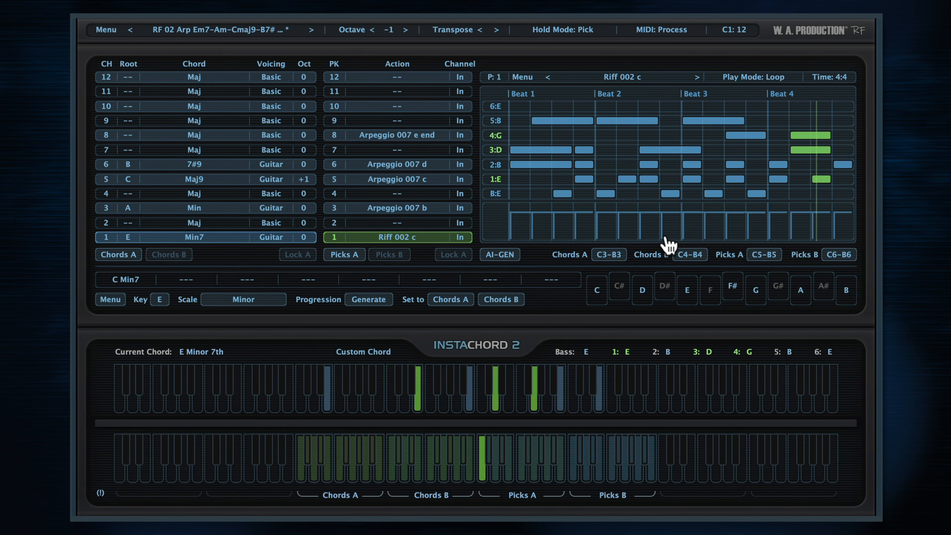
# - Load the Default pattern into pick slot 1 and stagger its notes: 5:B within beat 1, 4:G on beat 2, 3:D on beat 3, 2:B on beat 4
pyautogui.click(618, 77)
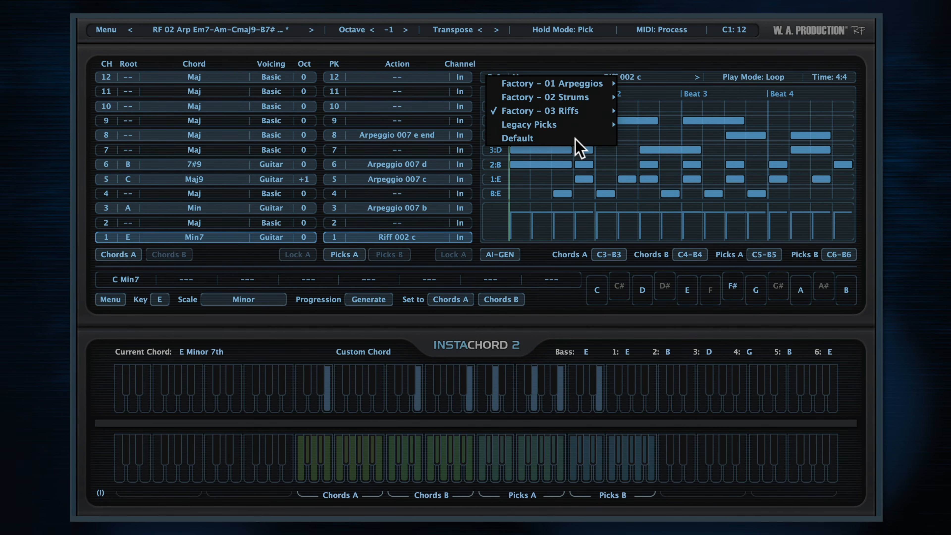
pyautogui.click(575, 138)
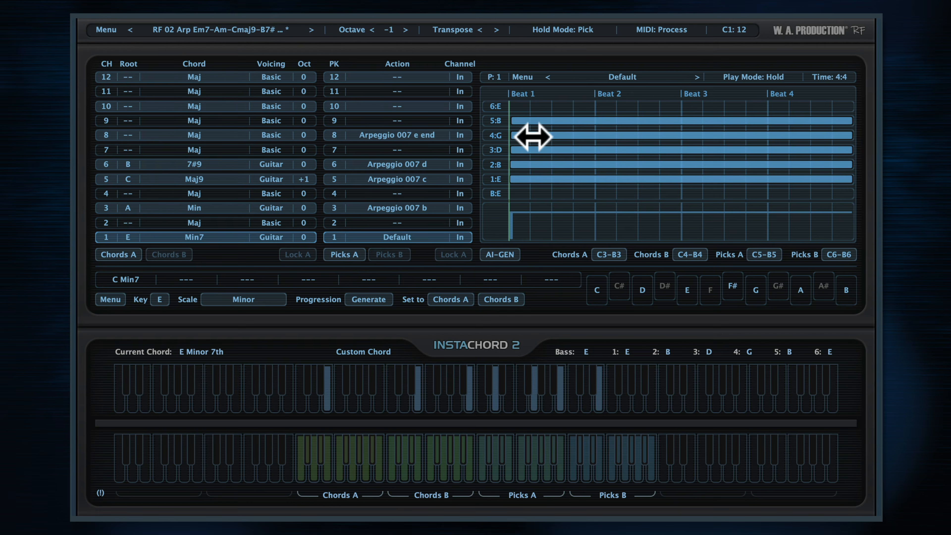
pyautogui.moveTo(514, 121); pyautogui.dragTo(530, 136)
pyautogui.moveTo(849, 136); pyautogui.dragTo(719, 152)
pyautogui.moveTo(849, 165); pyautogui.dragTo(591, 167)
pyautogui.moveTo(571, 165); pyautogui.dragTo(830, 169)
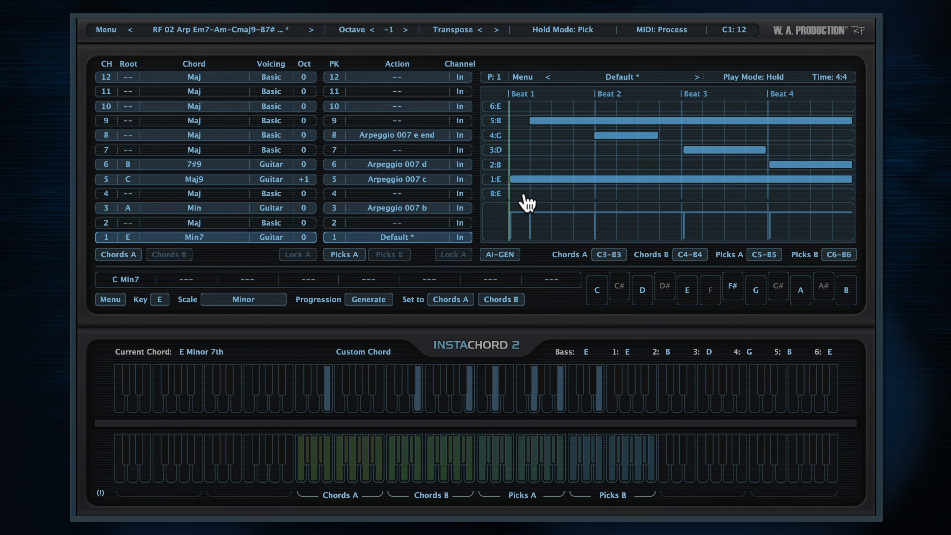
# - Add a full-length note on the B:E bass row and a note from beat 3 to the end on row 6:E
pyautogui.doubleClick(521, 195)
pyautogui.moveTo(593, 194); pyautogui.dragTo(847, 200)
pyautogui.doubleClick(691, 108)
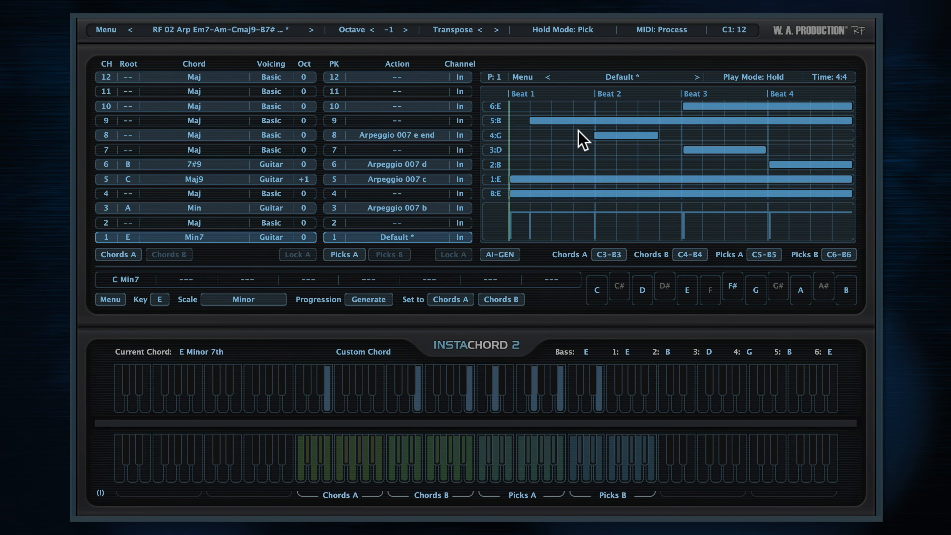
# - Select the 4:G, 3:D and 2:B notes, line them up at beat 2, and spread their starts slightly earlier as a strum
pyautogui.moveTo(578, 130); pyautogui.dragTo(663, 144)
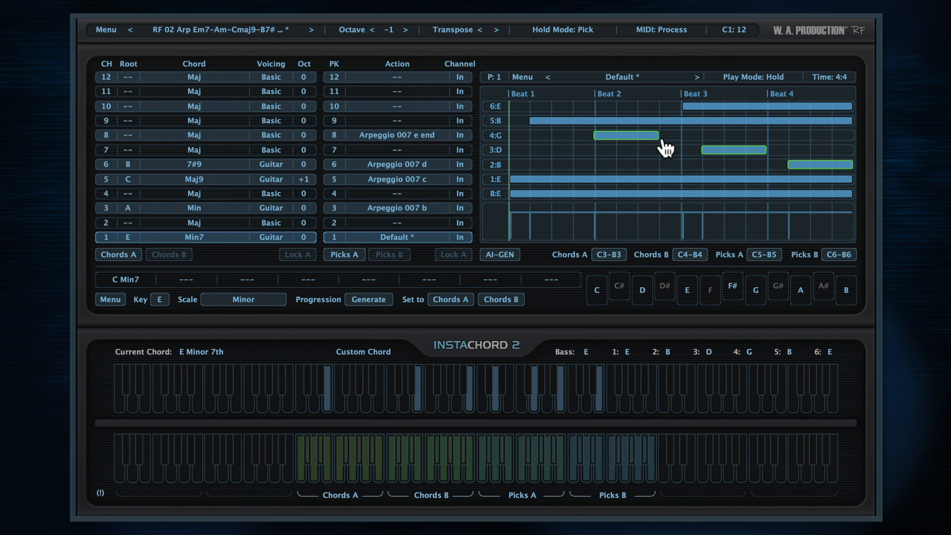
pyautogui.click(667, 158)
pyautogui.moveTo(735, 151); pyautogui.dragTo(623, 152)
pyautogui.moveTo(817, 165); pyautogui.dragTo(627, 166)
pyautogui.moveTo(691, 170); pyautogui.dragTo(562, 138)
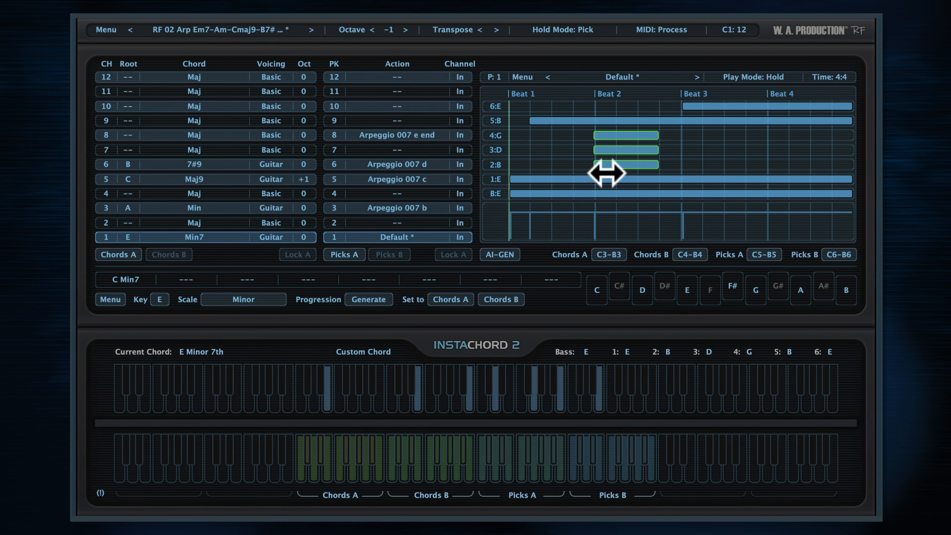
pyautogui.moveTo(607, 173); pyautogui.dragTo(562, 165)
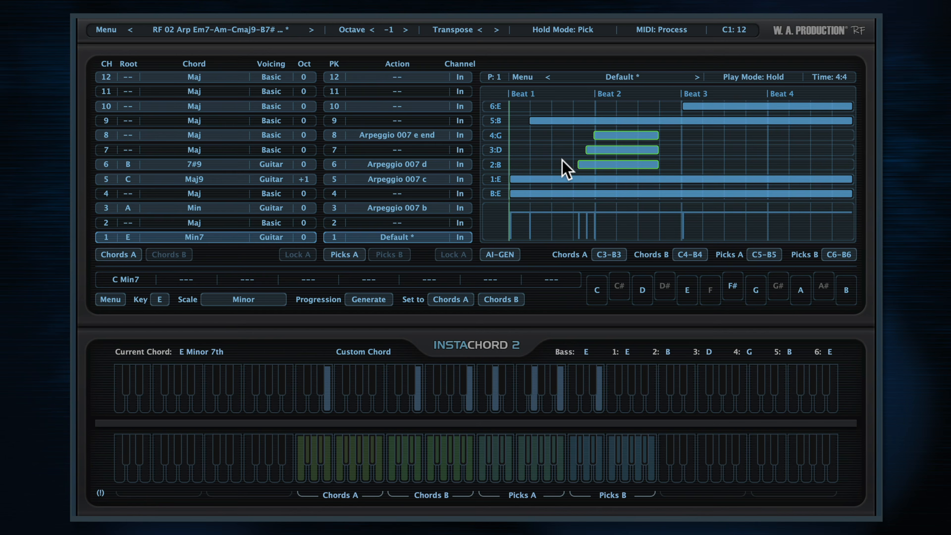
# - Deselect the strummed notes and lower the velocities of the long notes in the pattern
pyautogui.click(536, 202)
pyautogui.moveTo(737, 207); pyautogui.dragTo(736, 262)
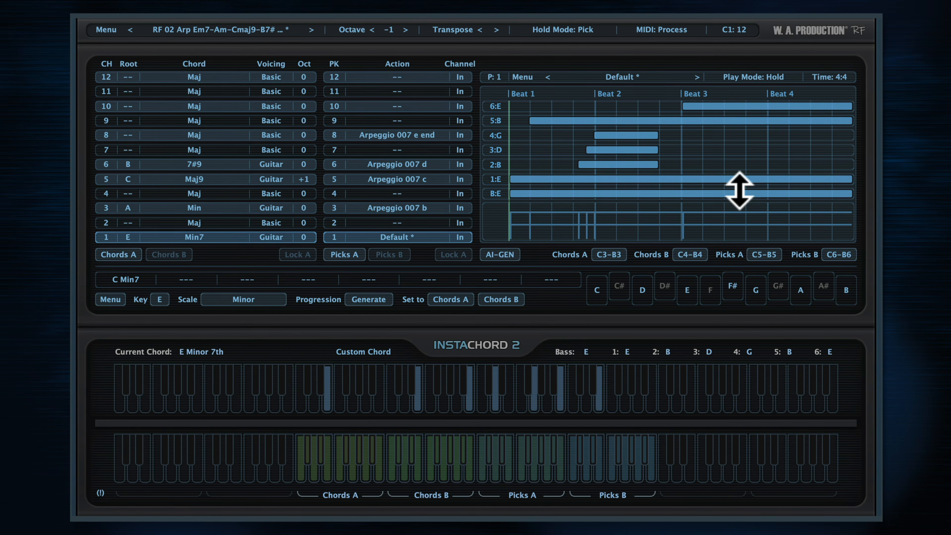
pyautogui.moveTo(739, 191); pyautogui.dragTo(739, 278)
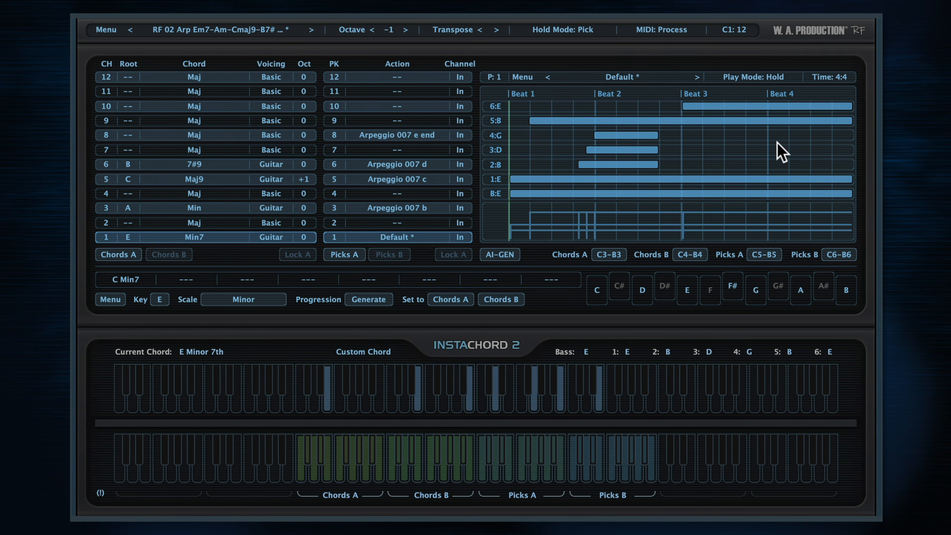
# - Check the pattern's time signature options and try the Loop play mode for pick slot 1
pyautogui.click(837, 78)
pyautogui.moveTo(821, 98)
pyautogui.click(775, 77)
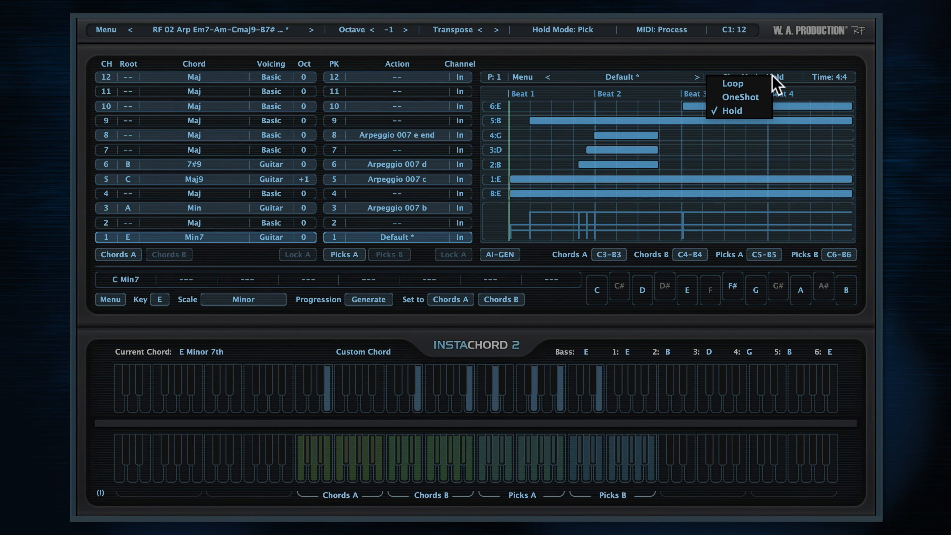
pyautogui.click(745, 84)
pyautogui.click(766, 76)
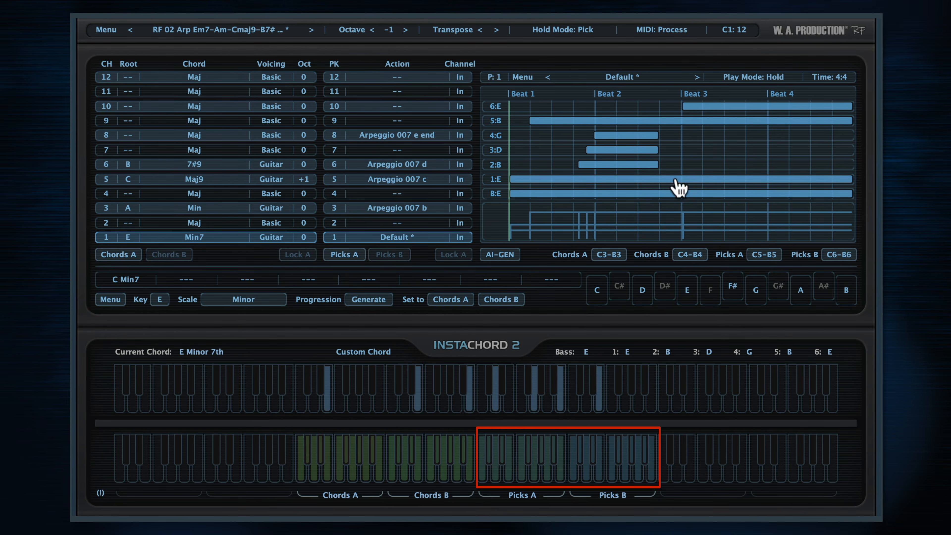
# - Audition picks 1, 3 and 5 of Picks A, followed by picks 13, 15 and 17 of Picks B
pyautogui.click(483, 475)
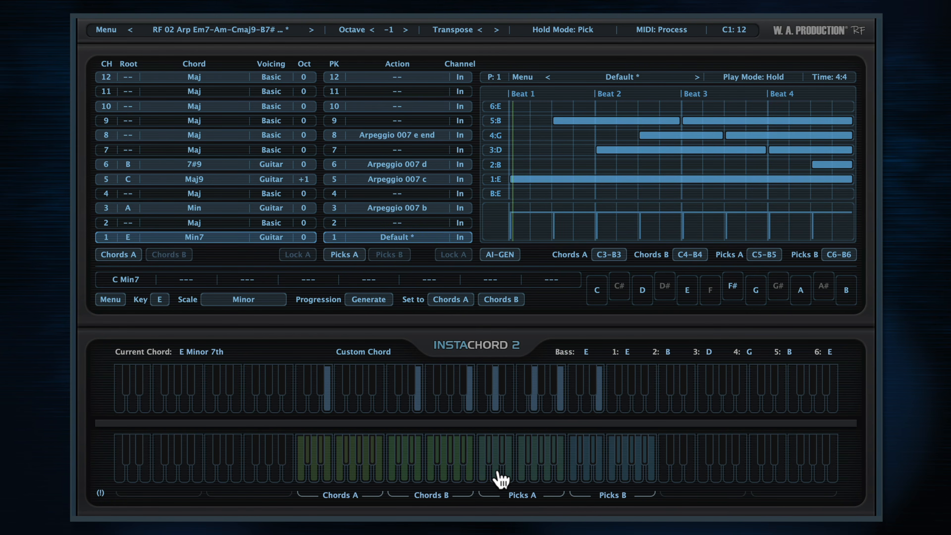
pyautogui.click(496, 473)
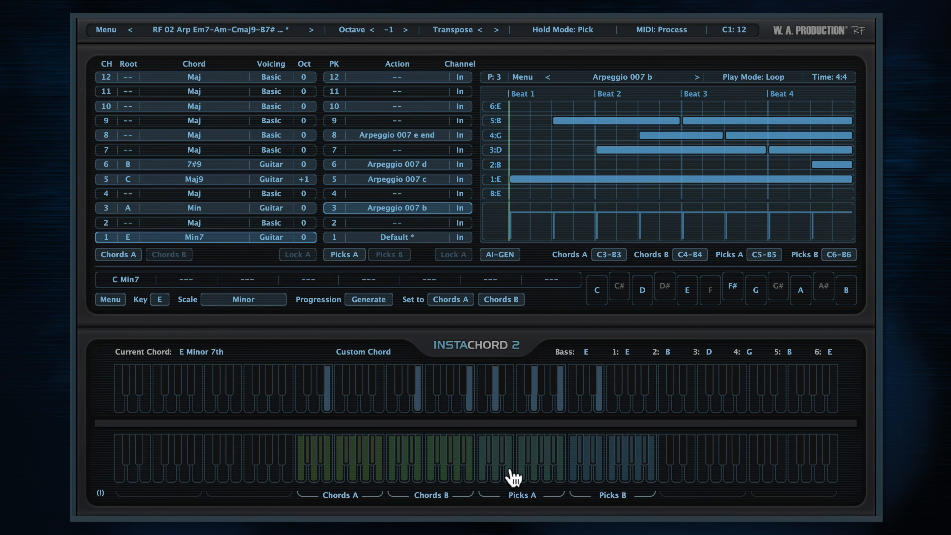
pyautogui.click(509, 474)
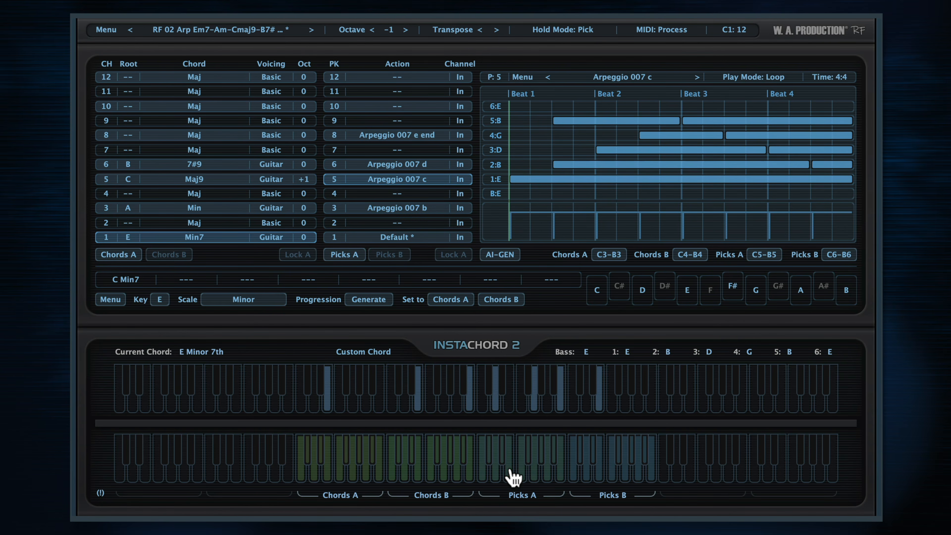
pyautogui.click(389, 255)
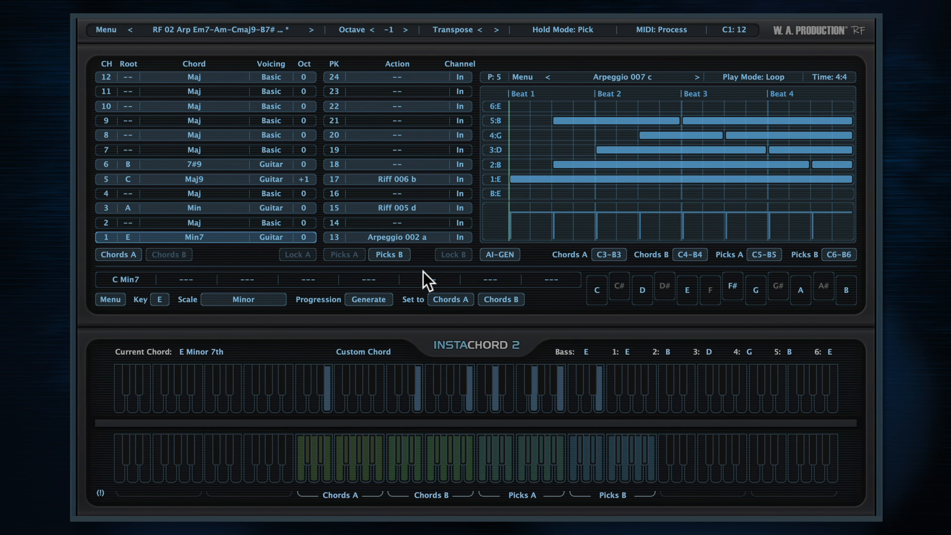
pyautogui.click(573, 478)
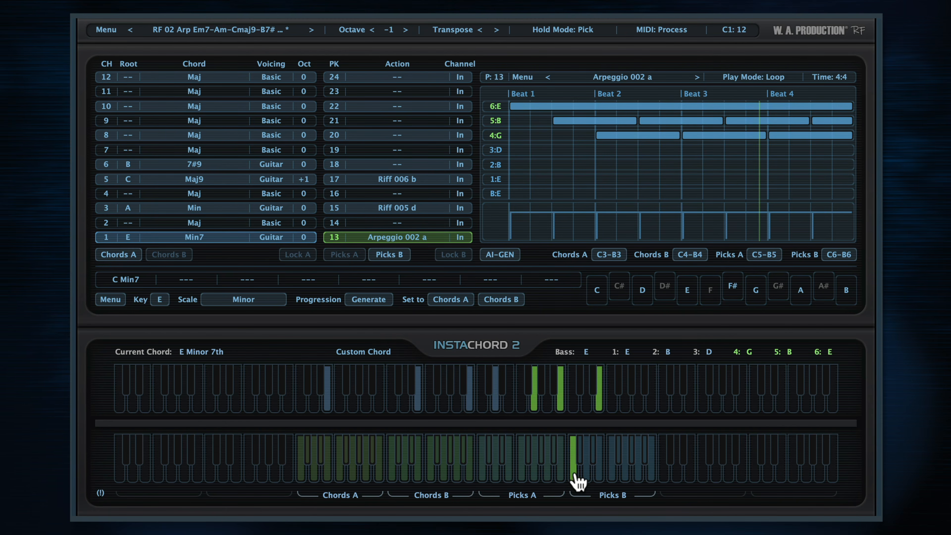
pyautogui.click(587, 477)
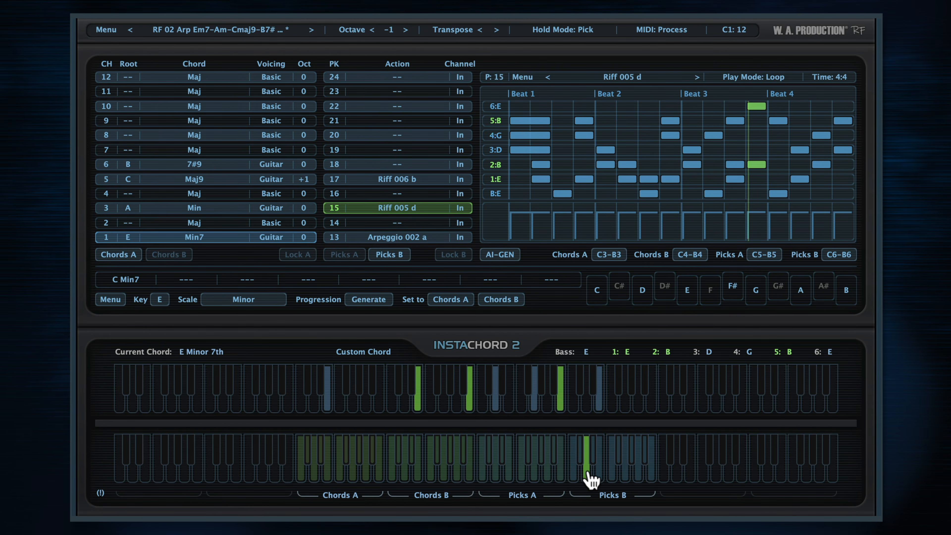
pyautogui.click(599, 474)
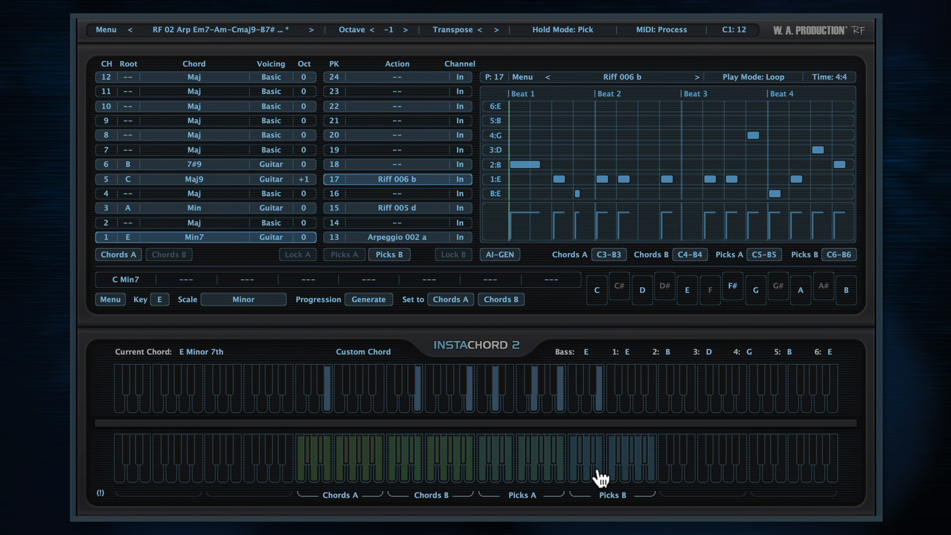
# - Copy the Riff 006 b pattern from pick slot 17 and paste it into pick slot 18
pyautogui.click(523, 78)
pyautogui.click(467, 169)
pyautogui.click(467, 165)
pyautogui.click(520, 79)
pyautogui.click(482, 176)
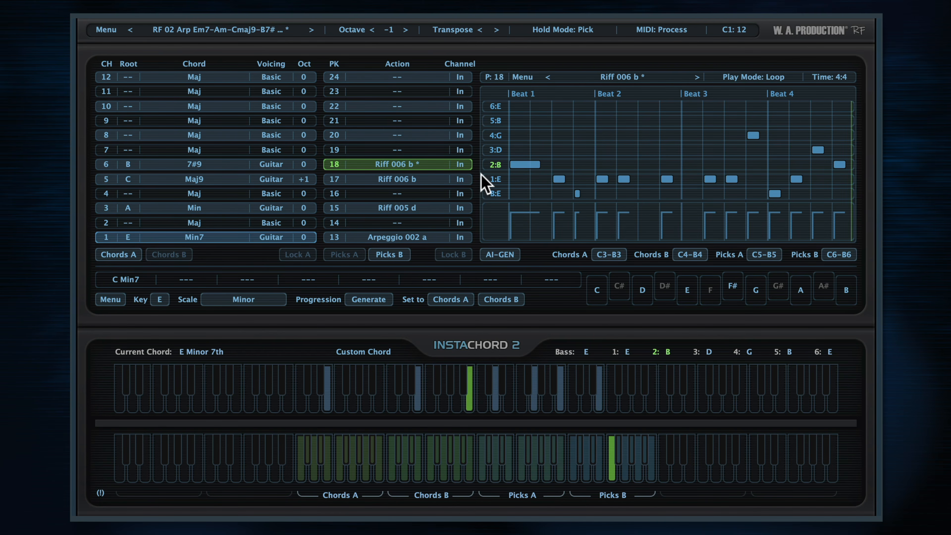
# - Load the Riff 006 a pattern from the factory riffs into pick slot 20
pyautogui.click(619, 77)
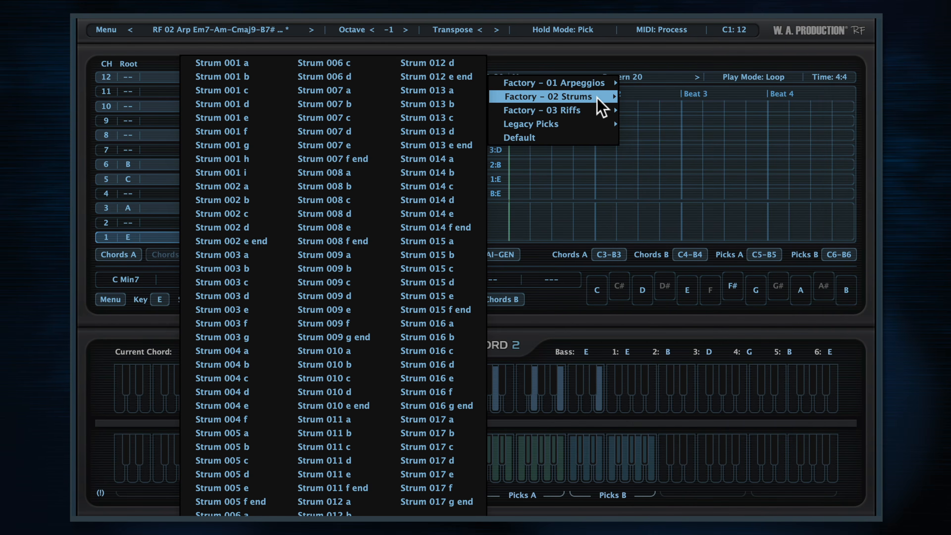
pyautogui.moveTo(599, 113)
pyautogui.click(764, 193)
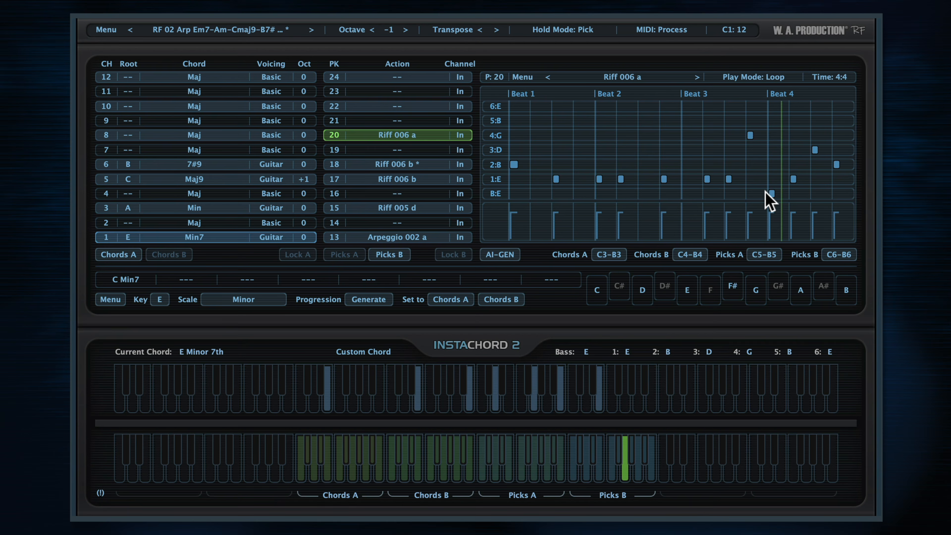
# - Draw notes spanning all four beats on the bass string and strings 5 and 6 of pattern 20, and raise the pattern's velocities
pyautogui.click(526, 193)
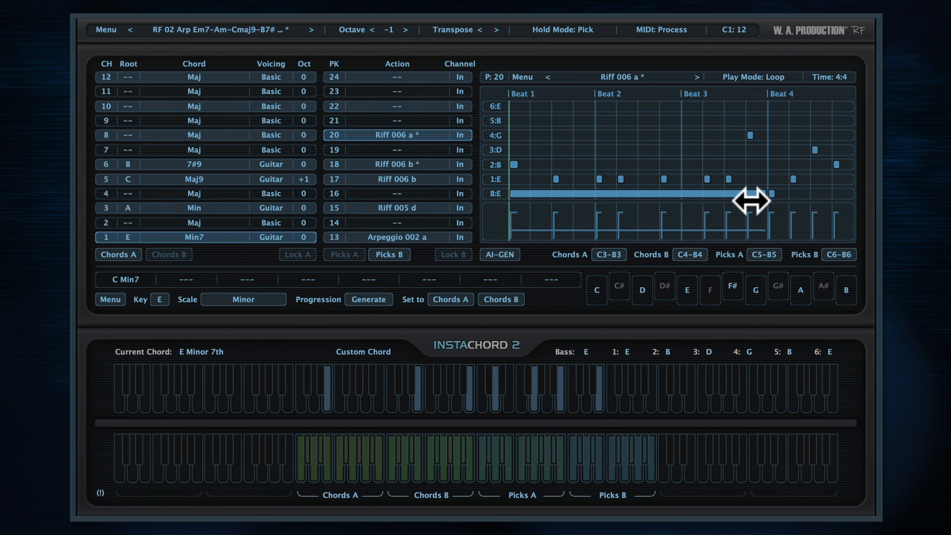
pyautogui.click(526, 106)
pyautogui.click(527, 120)
pyautogui.moveTo(766, 106); pyautogui.dragTo(853, 120)
pyautogui.moveTo(767, 194); pyautogui.dragTo(865, 208)
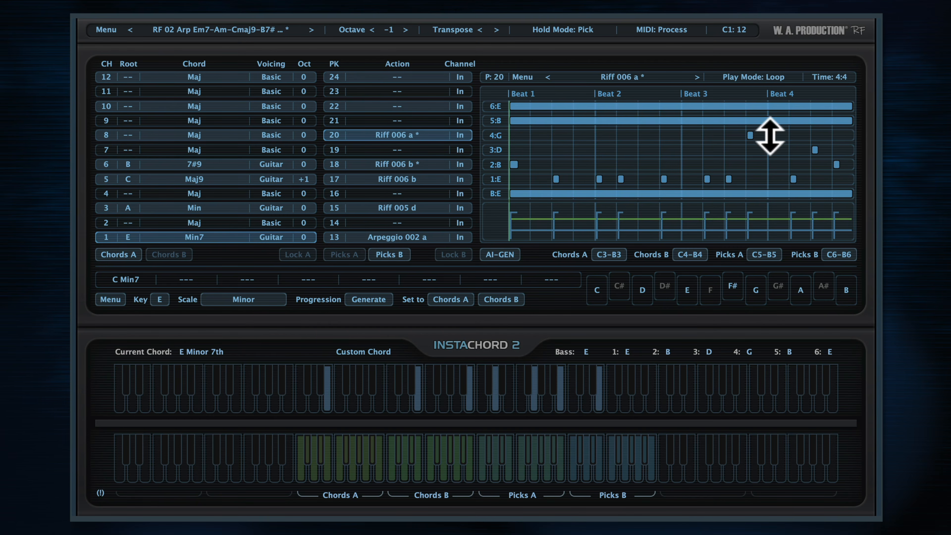
pyautogui.moveTo(773, 117); pyautogui.dragTo(764, 21)
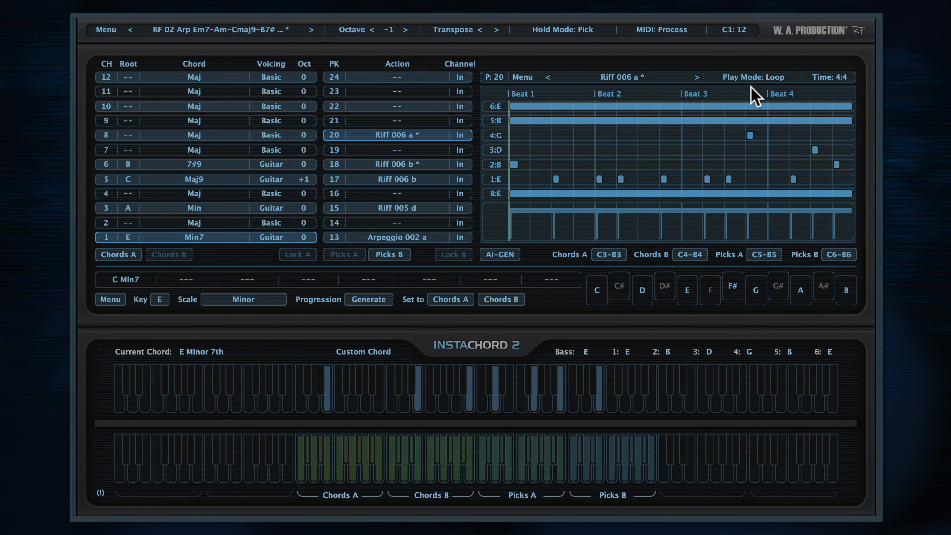
# - Generate three AI patterns in succession for pick slot 20
pyautogui.click(501, 255)
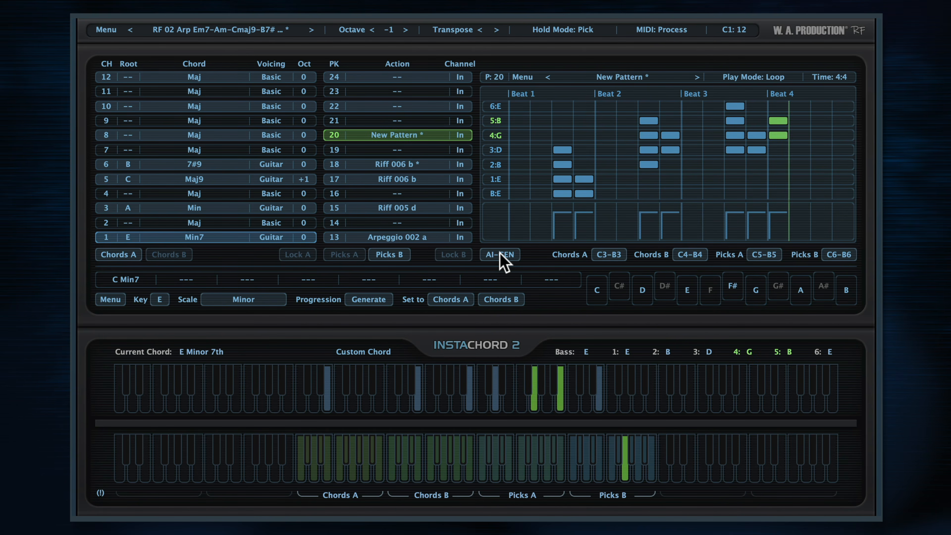
pyautogui.click(501, 255)
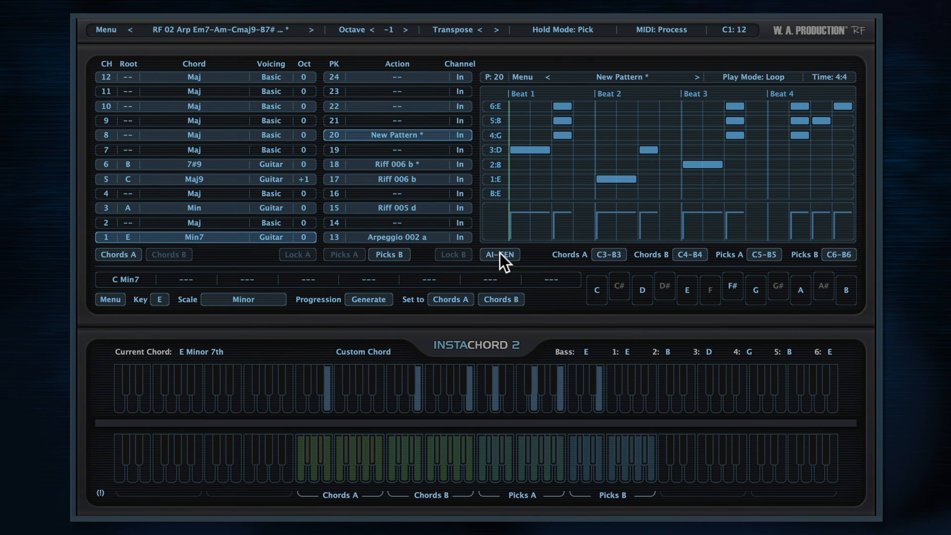
pyautogui.click(500, 254)
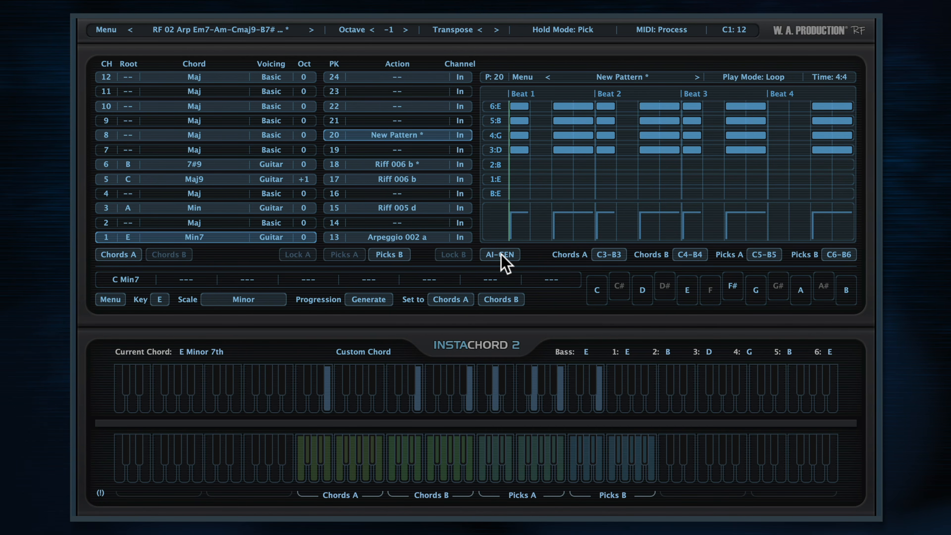
# - Check the hold mode options and audition chords 3, 5 and 6 of Chords A
pyautogui.click(589, 34)
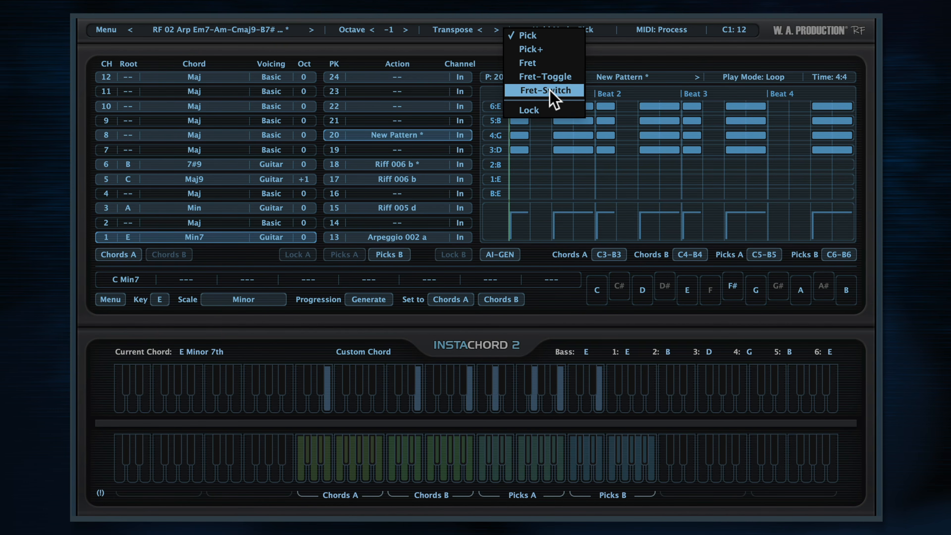
pyautogui.click(554, 71)
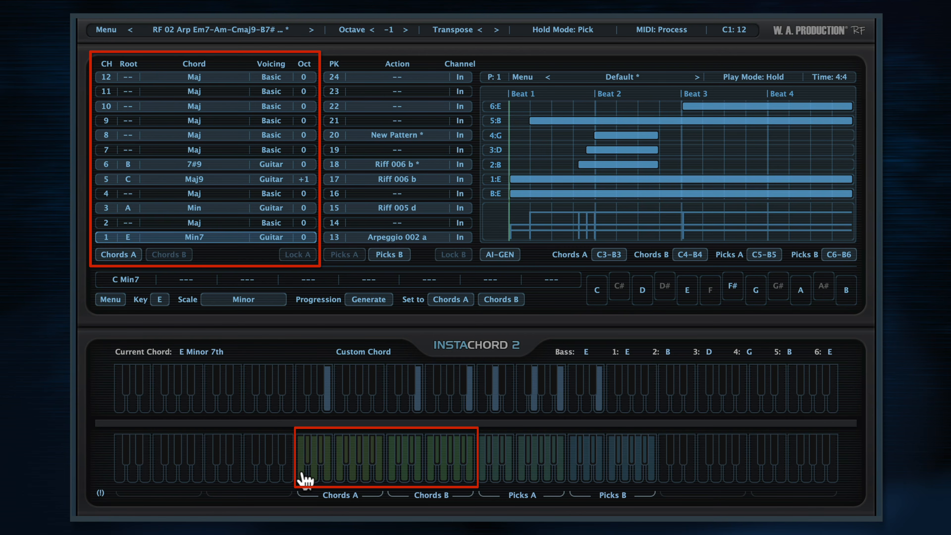
pyautogui.click(316, 473)
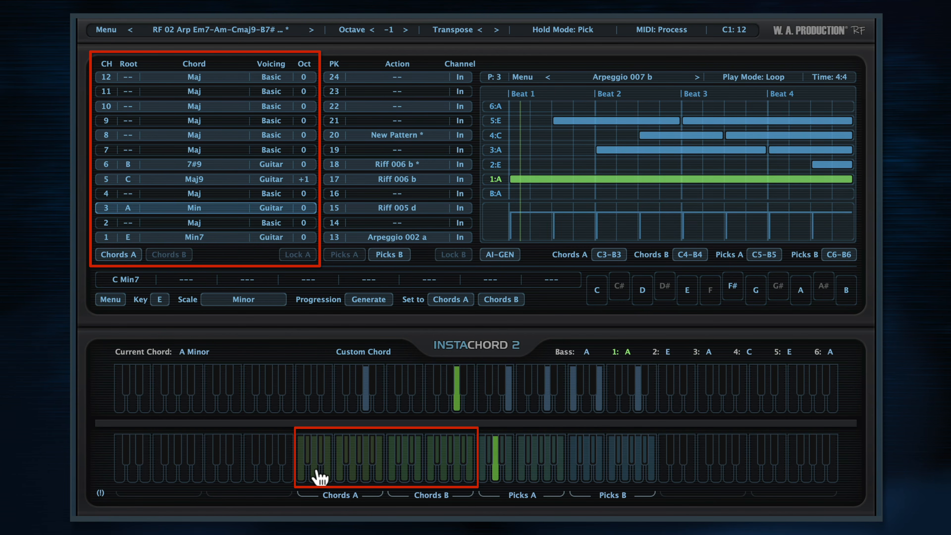
pyautogui.click(331, 474)
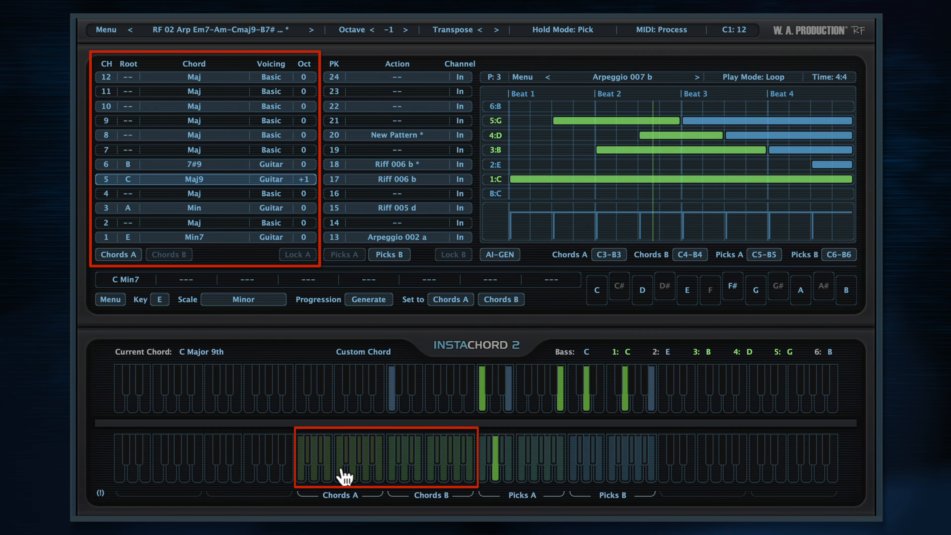
pyautogui.click(344, 474)
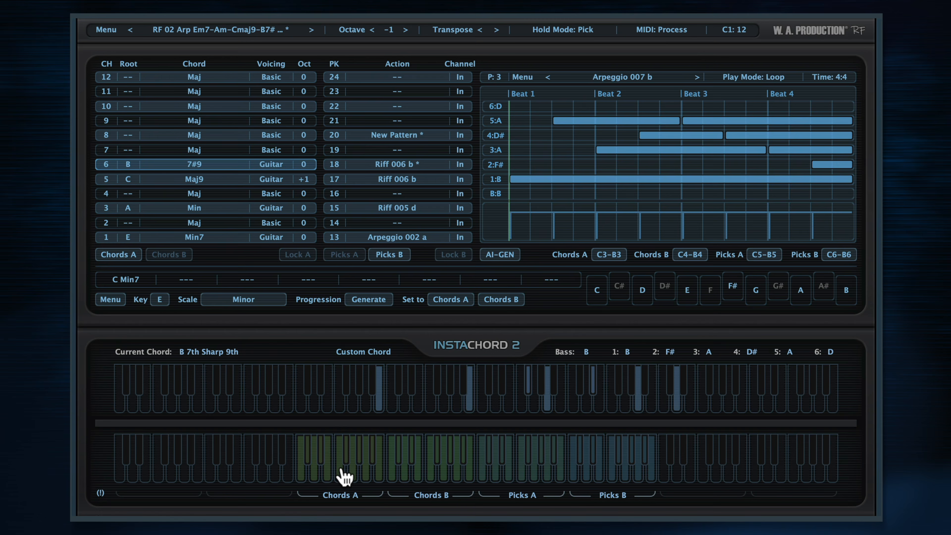
# - Load the factory preset RF 16 Mix Cm9-G#add9-A#add9-Gm-G#maj9-A#9-Cm9 (min)
pyautogui.click(213, 31)
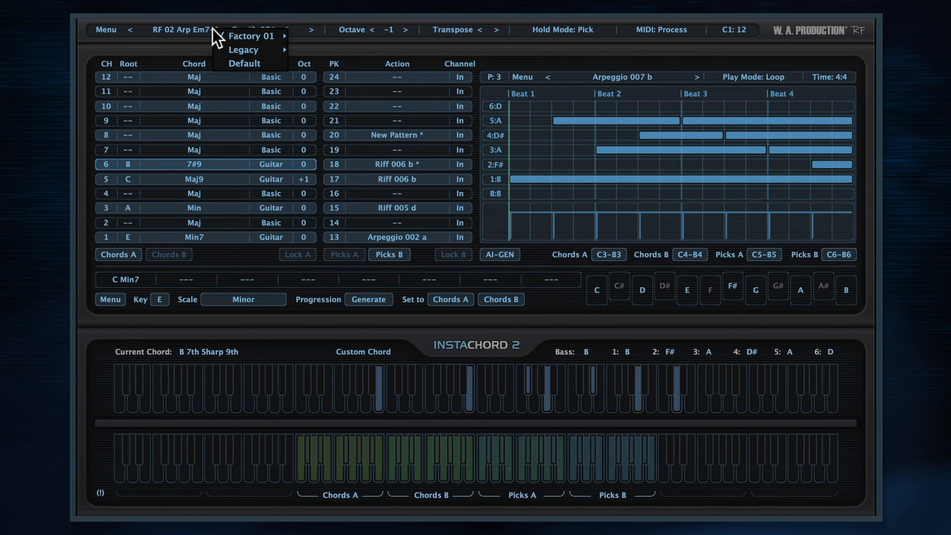
pyautogui.moveTo(251, 51)
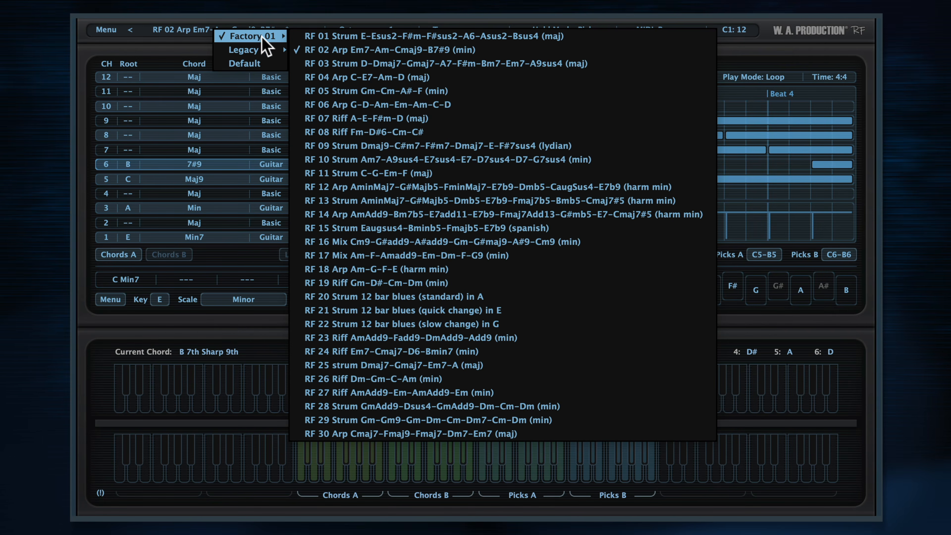
pyautogui.click(385, 241)
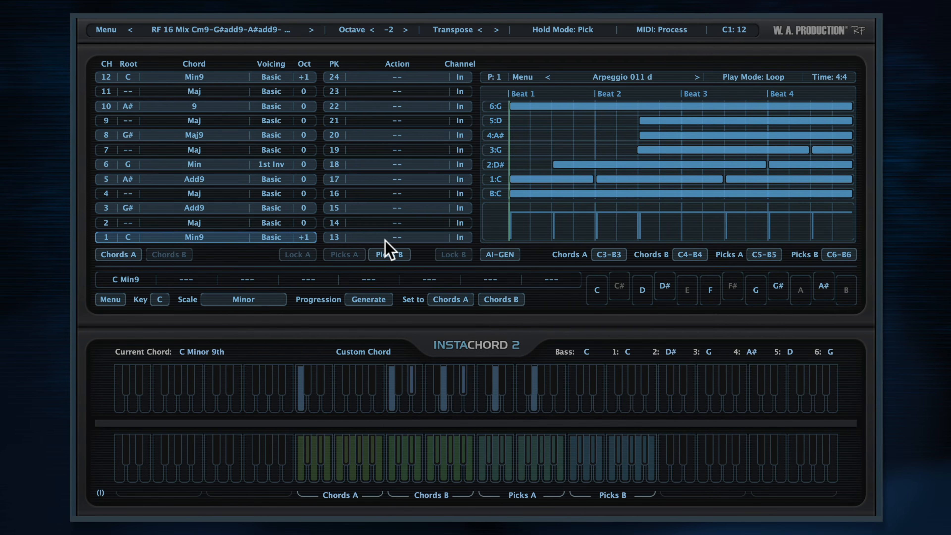
# - Audition chords 1, 3, 6 and 8 of Chords A, finishing on chord 1
pyautogui.click(305, 464)
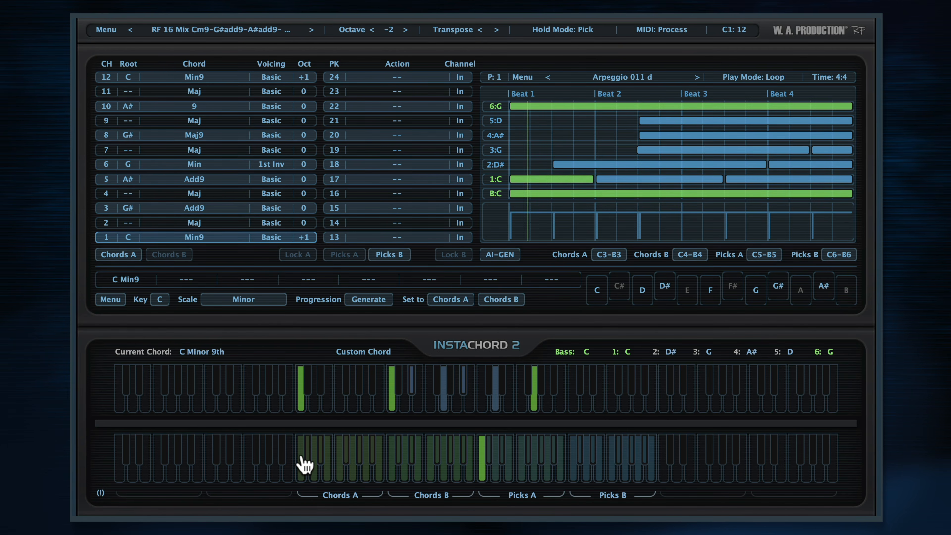
pyautogui.click(315, 476)
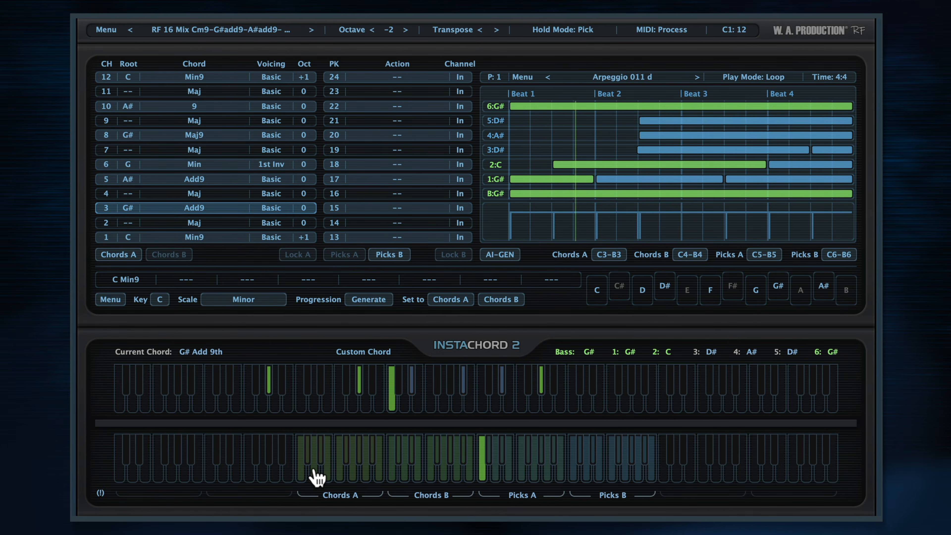
pyautogui.click(339, 475)
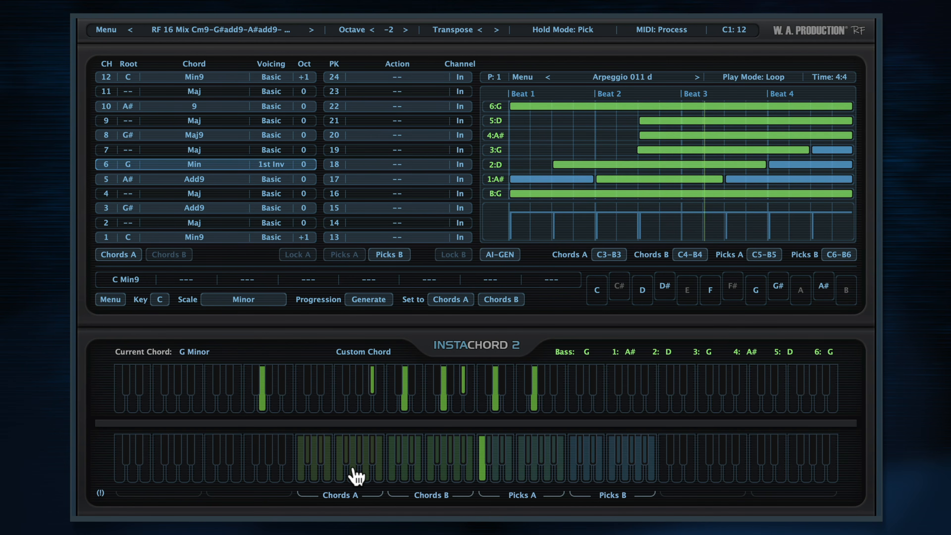
pyautogui.click(355, 474)
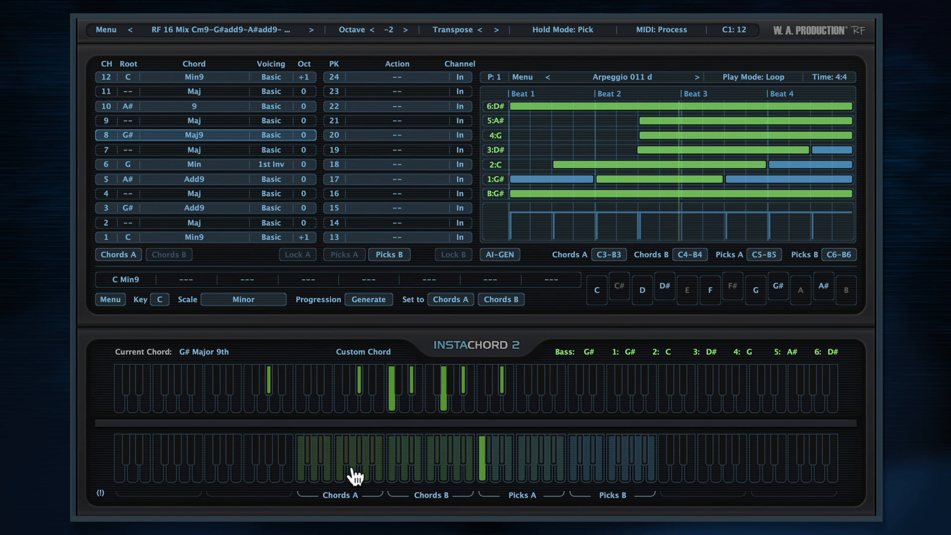
pyautogui.click(303, 475)
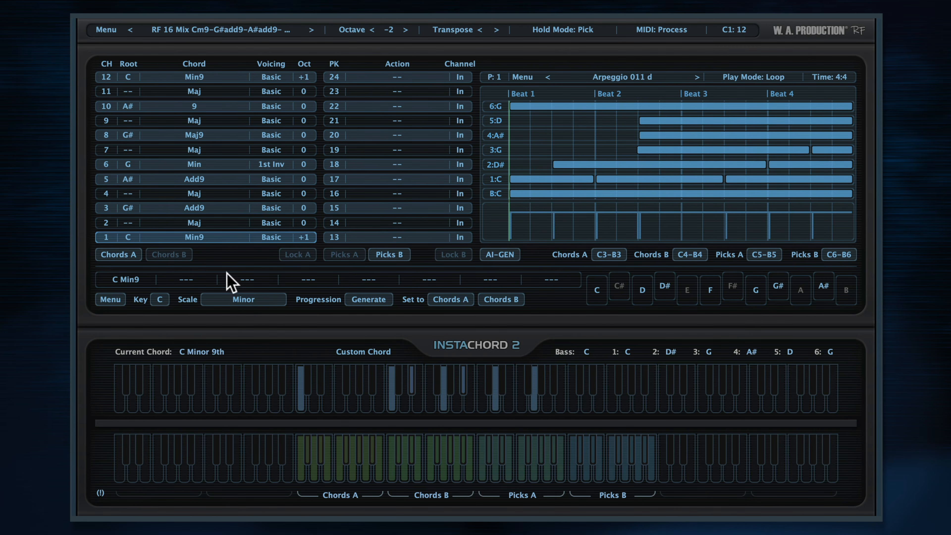
# - Try Minor 11th as chord 1's type and change it to Minor 7th
pyautogui.click(198, 237)
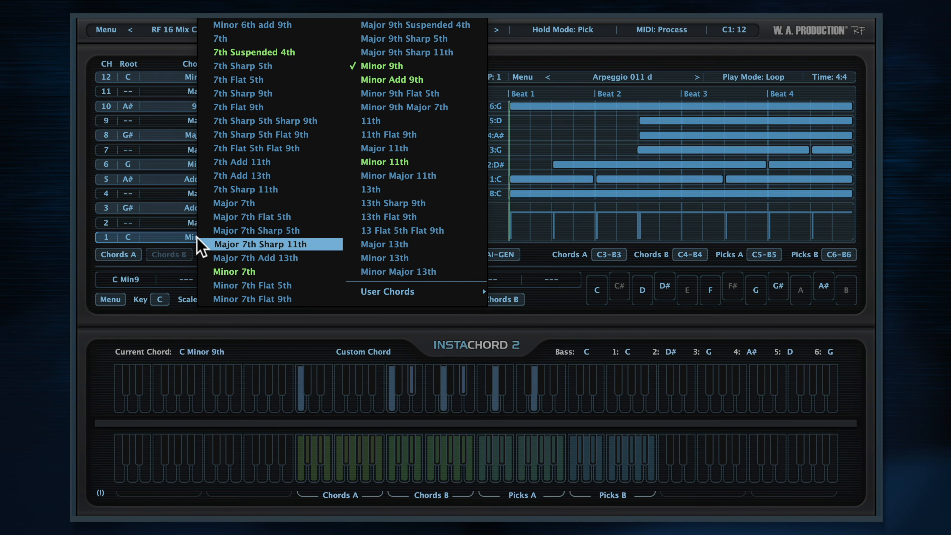
pyautogui.click(384, 159)
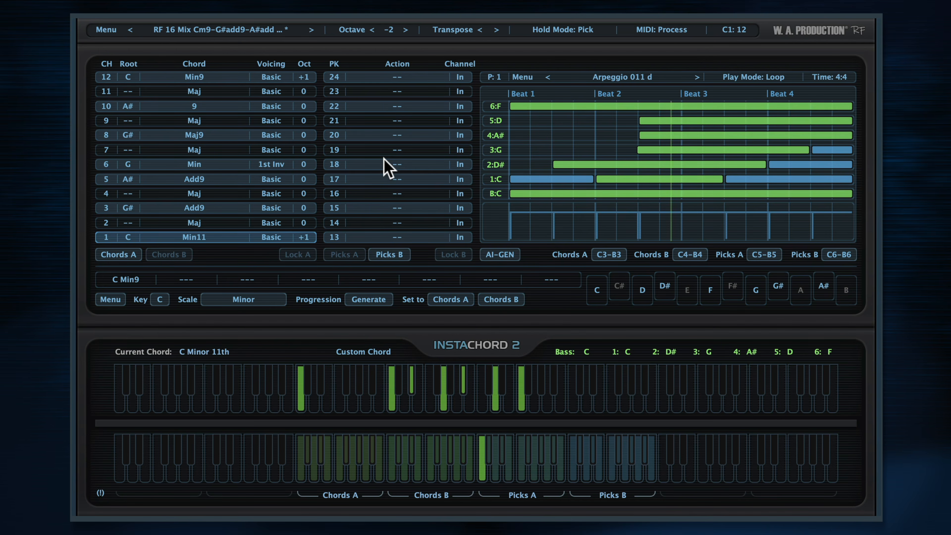
pyautogui.click(197, 237)
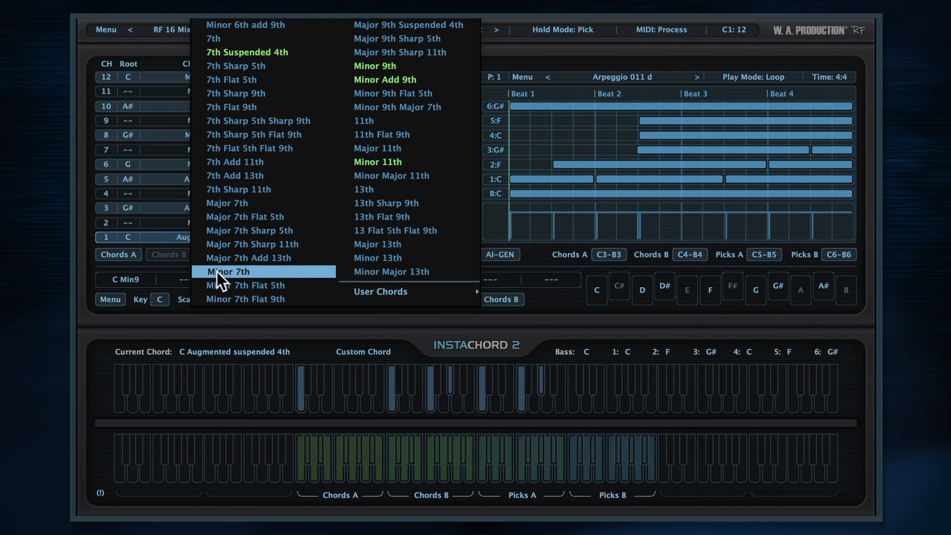
pyautogui.click(218, 271)
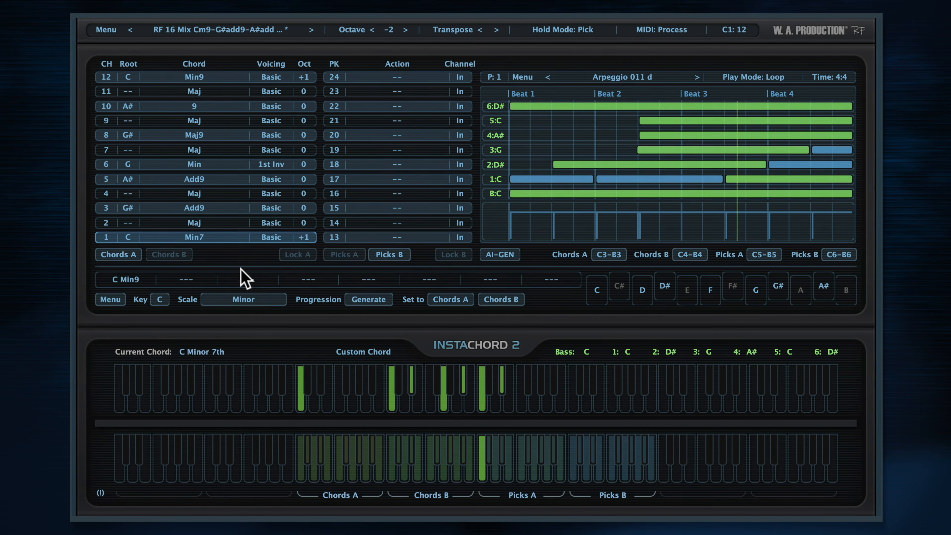
# - Try the 1st Inversion, 2nd Inversion, Guitar and Wide voicings on chord 1
pyautogui.click(274, 236)
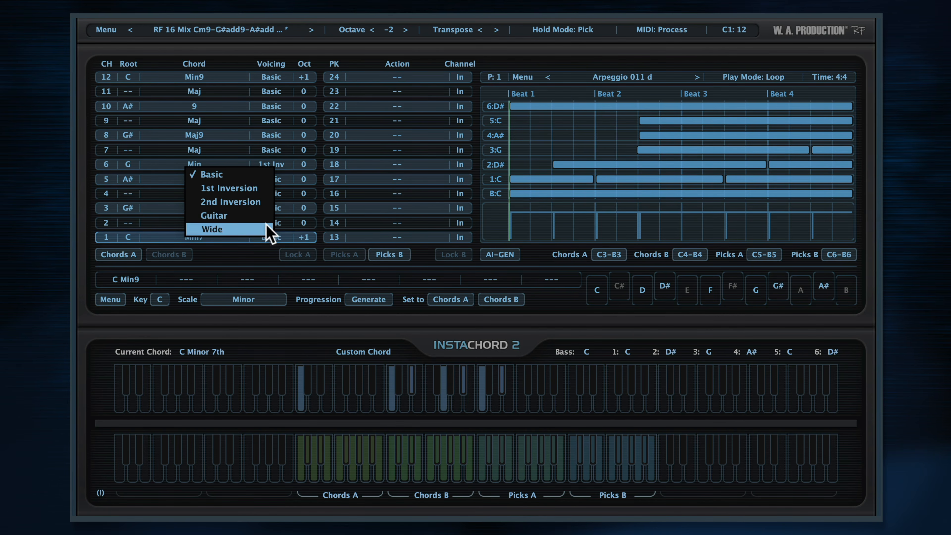
pyautogui.click(257, 187)
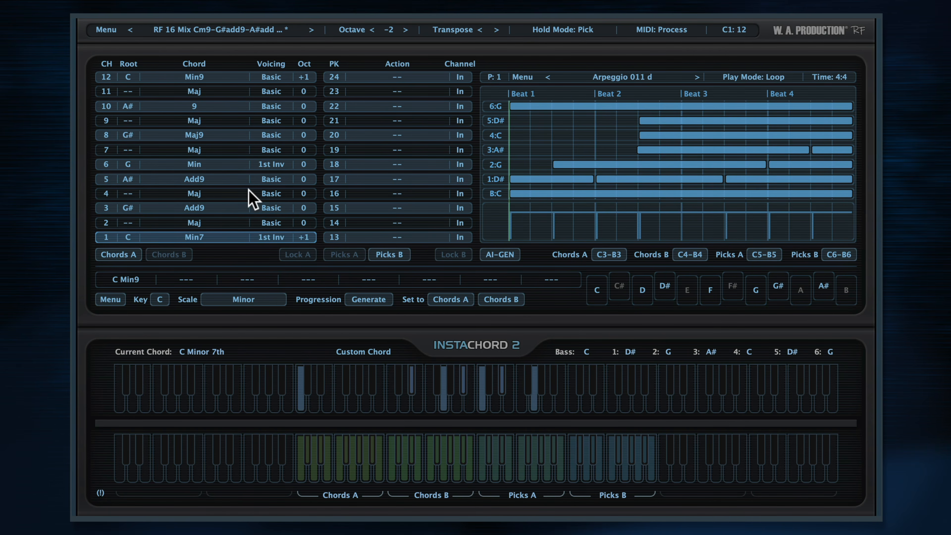
pyautogui.click(270, 239)
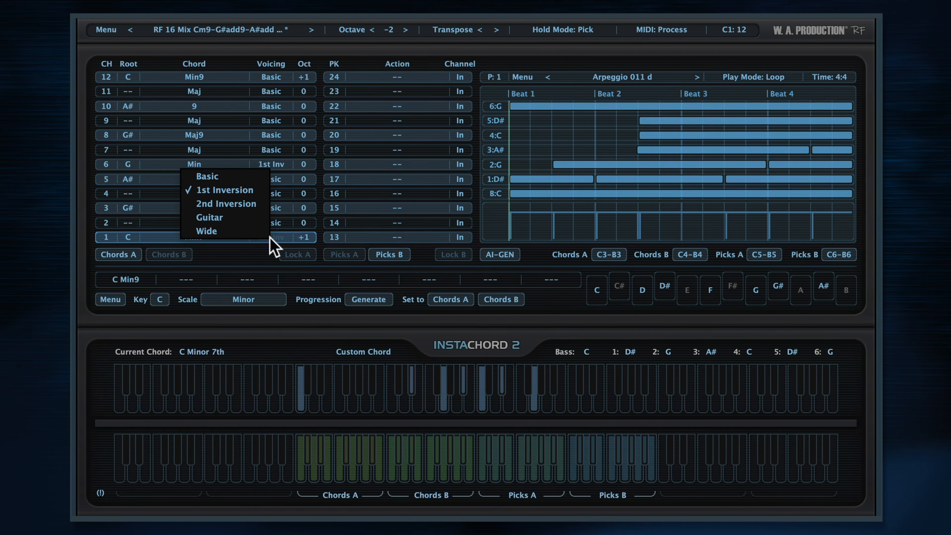
pyautogui.click(239, 204)
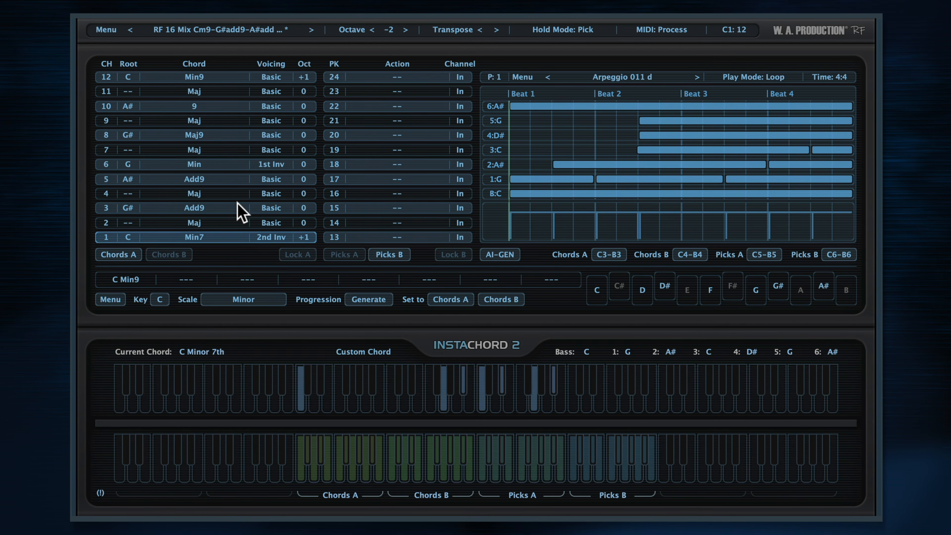
pyautogui.click(272, 240)
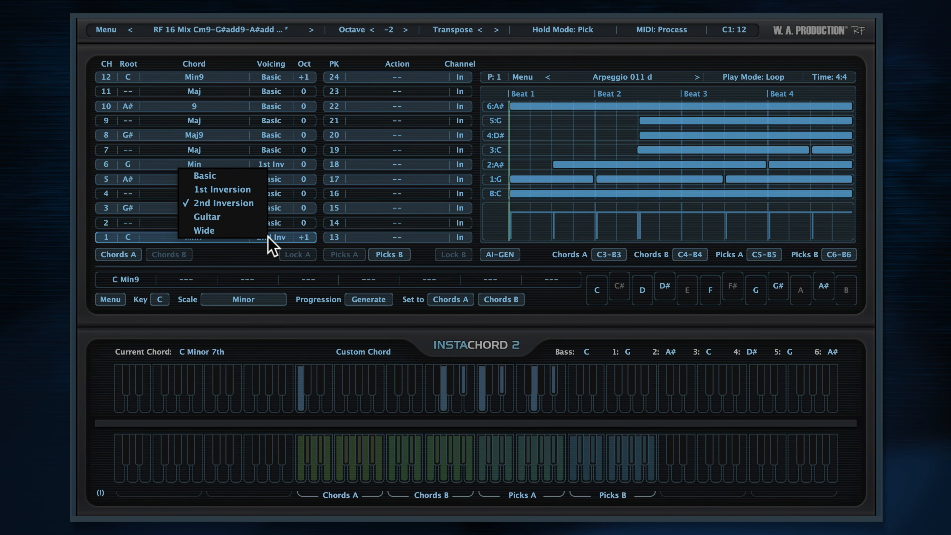
pyautogui.click(248, 221)
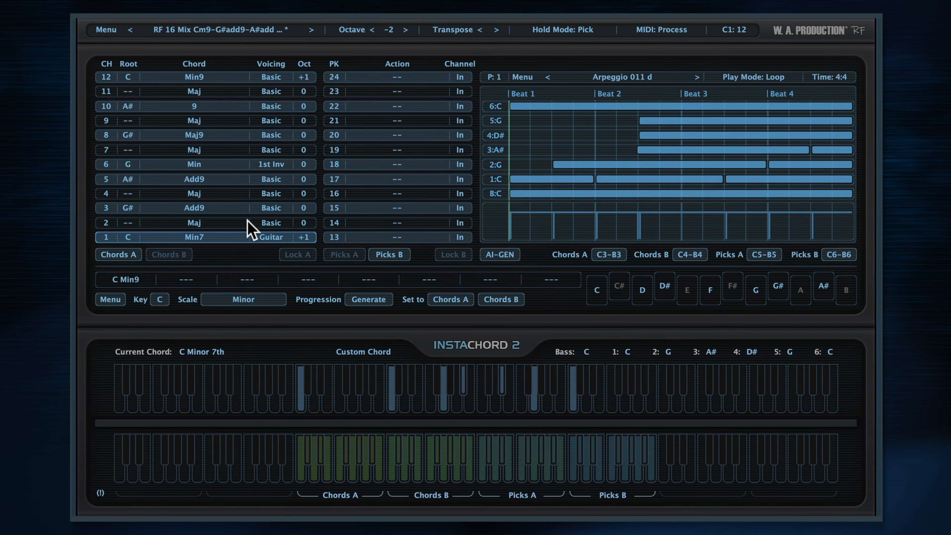
pyautogui.click(269, 237)
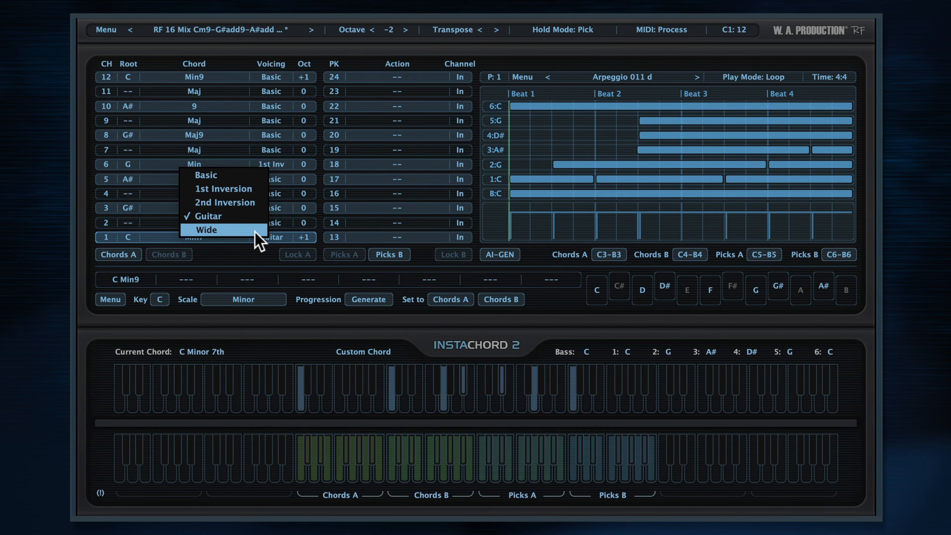
pyautogui.click(257, 233)
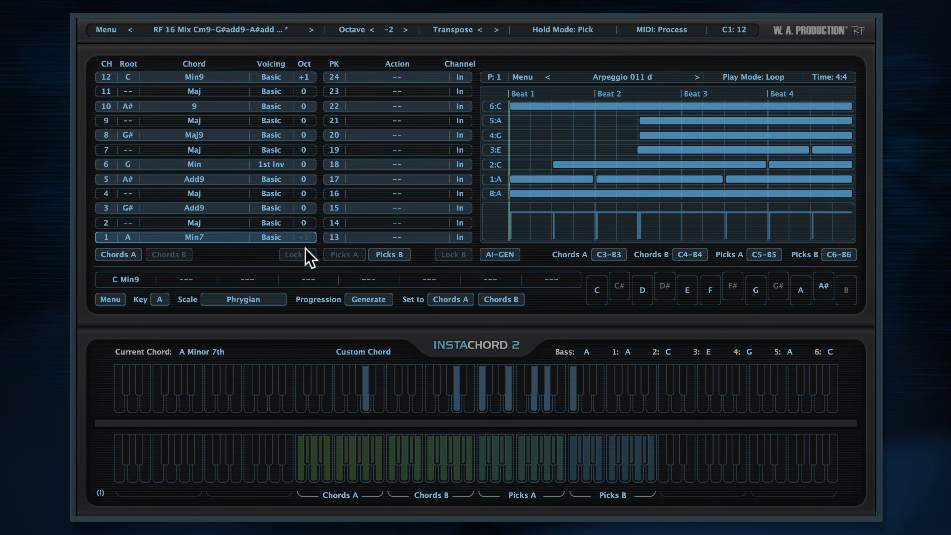
# - Try octave 0 on chord 1 and set its octave to +1
pyautogui.click(295, 217)
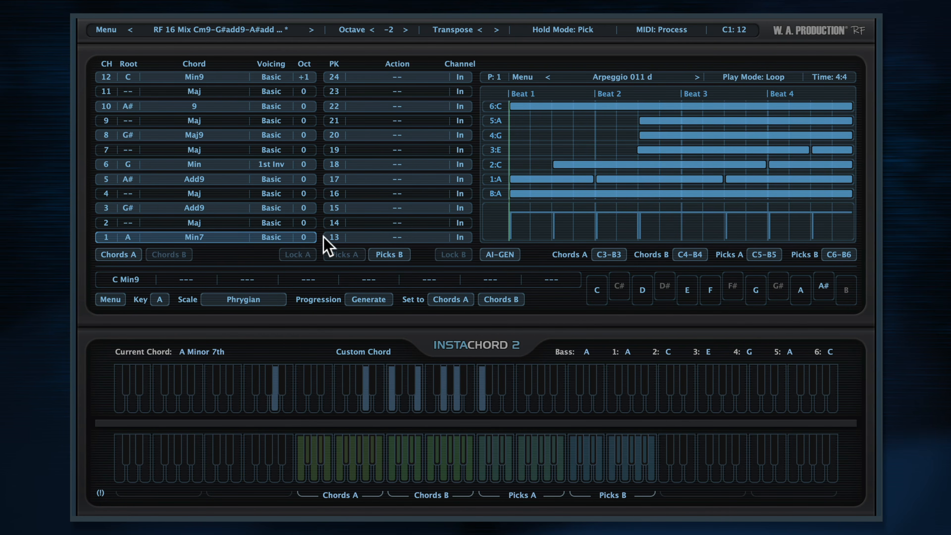
pyautogui.click(305, 238)
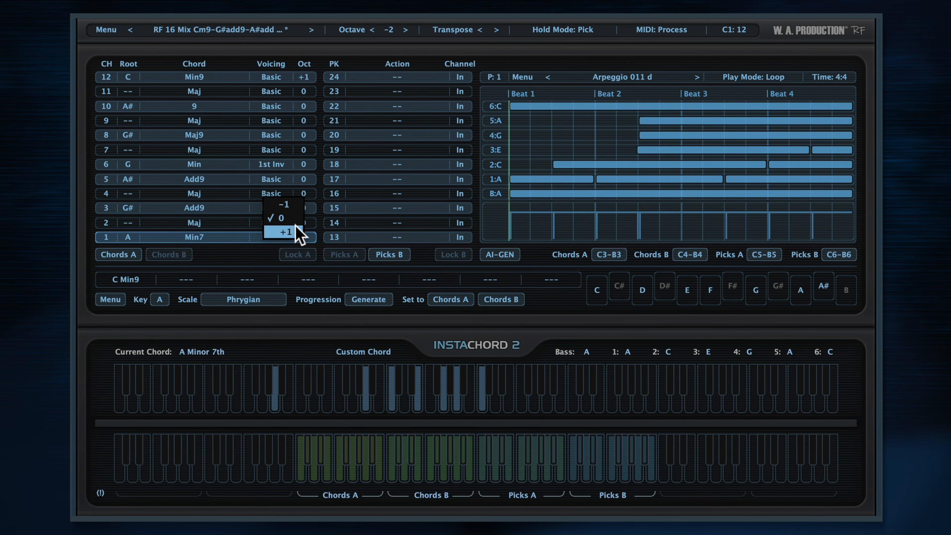
pyautogui.click(287, 232)
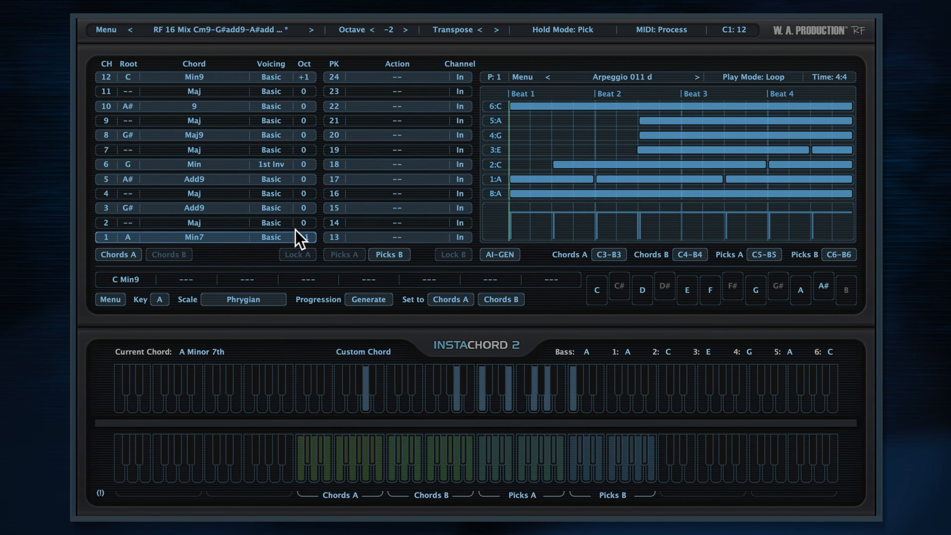
# - Raise the global octave to -1 and transpose the chords down two semitones
pyautogui.click(406, 30)
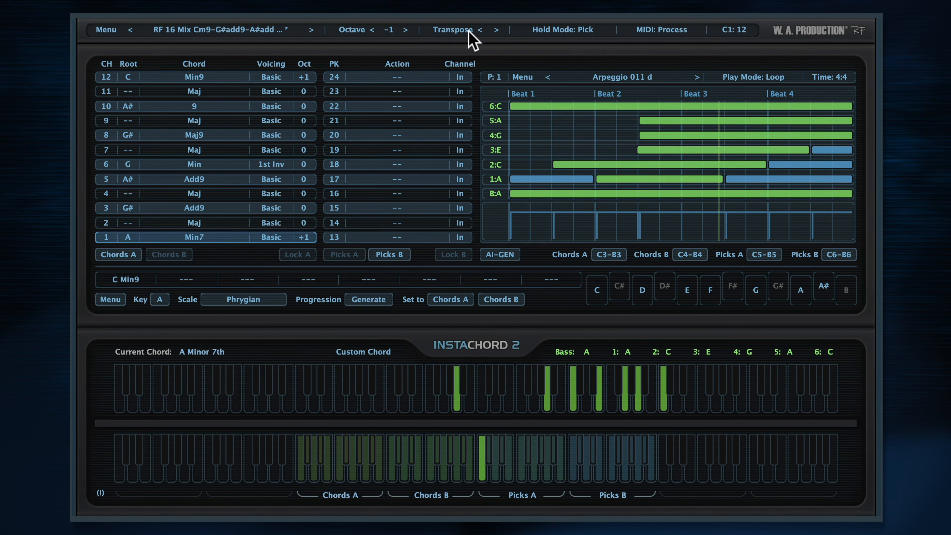
pyautogui.click(480, 29)
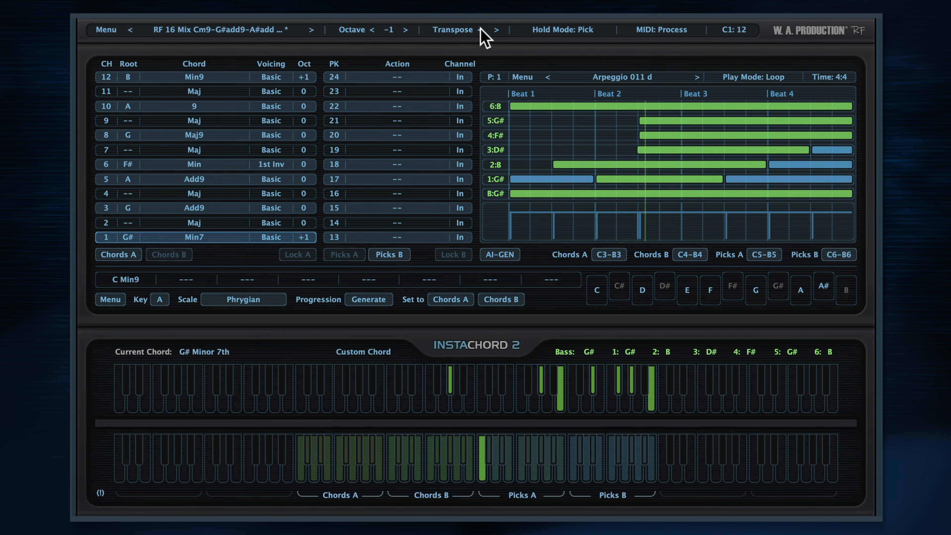
pyautogui.click(479, 29)
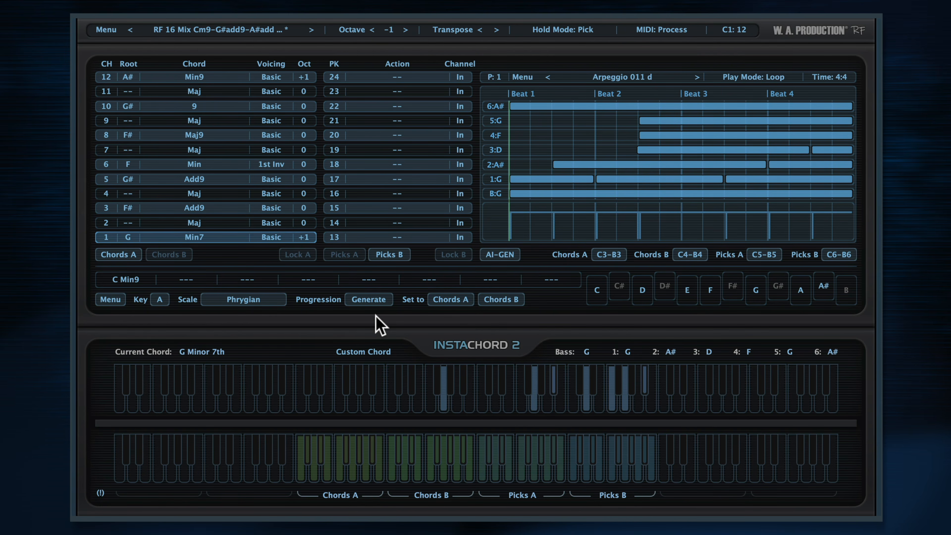
# - Generate a chord progression in the key of G with the Ritsu scale and assign it to Chords A
pyautogui.click(159, 298)
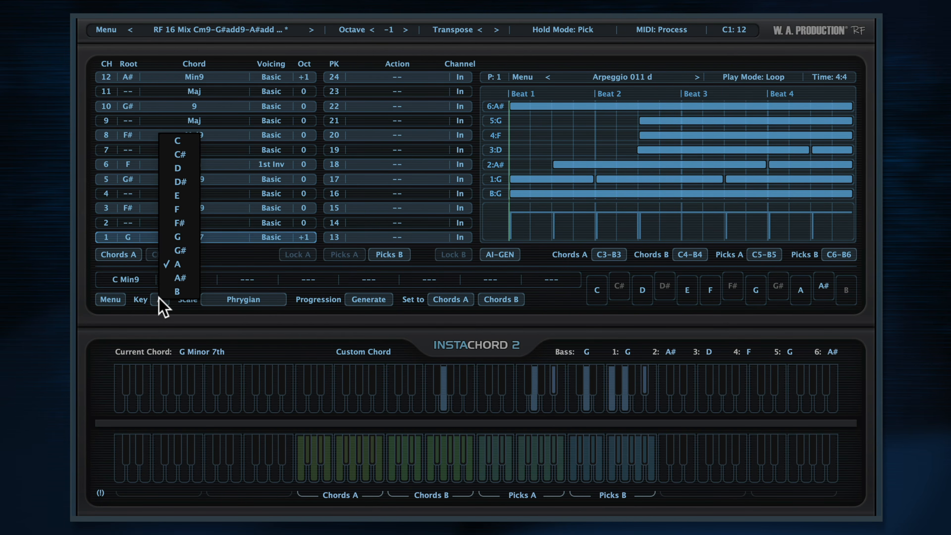
pyautogui.click(180, 240)
pyautogui.click(238, 302)
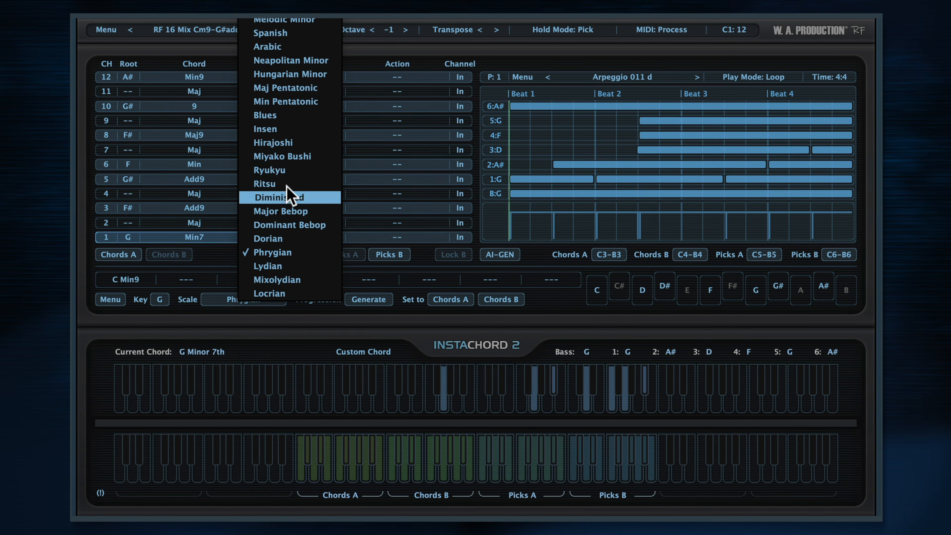
pyautogui.click(271, 184)
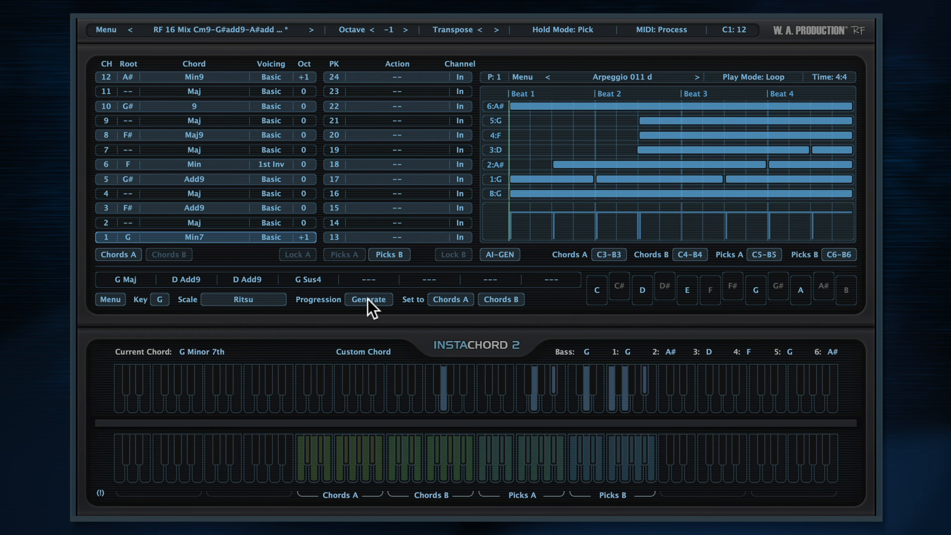
pyautogui.click(447, 300)
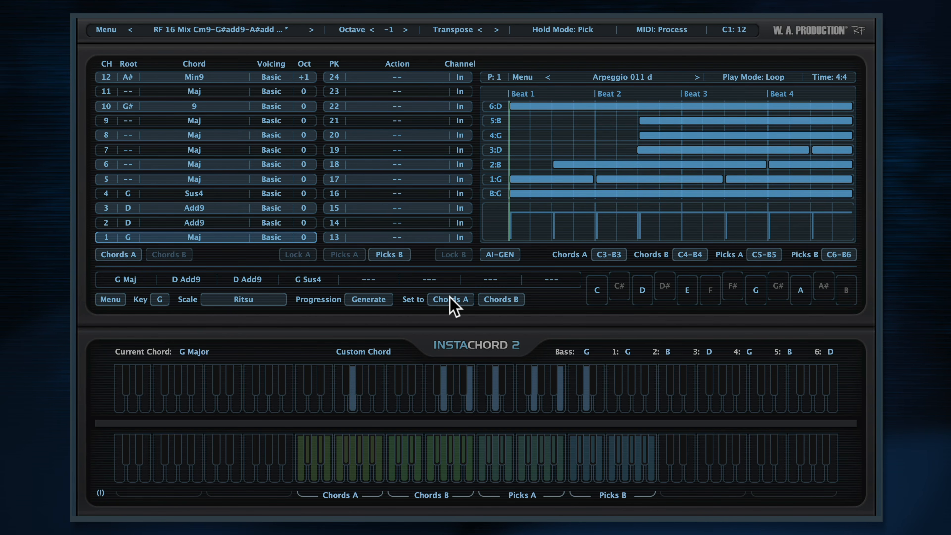
# - Audition chords 1 to 4 of the G Ritsu progression in Chords A
pyautogui.click(300, 466)
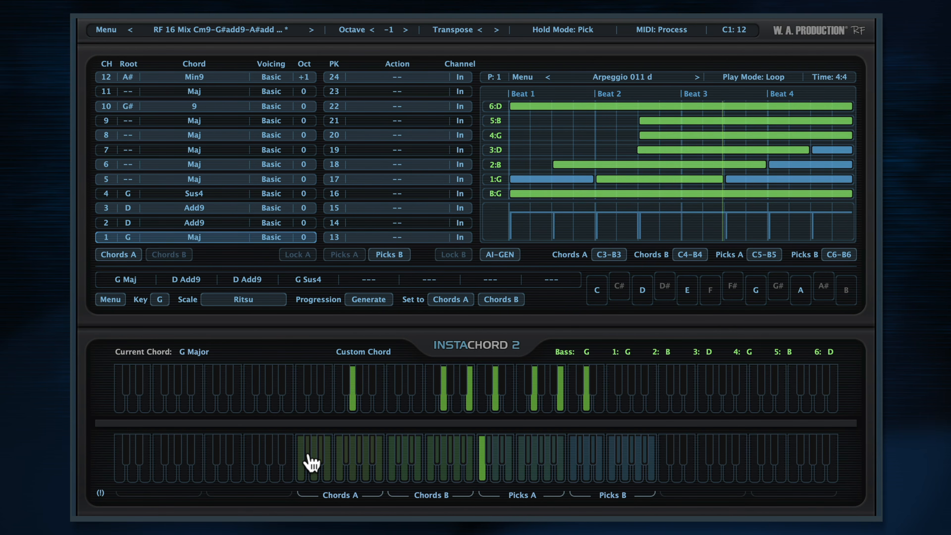
pyautogui.click(312, 463)
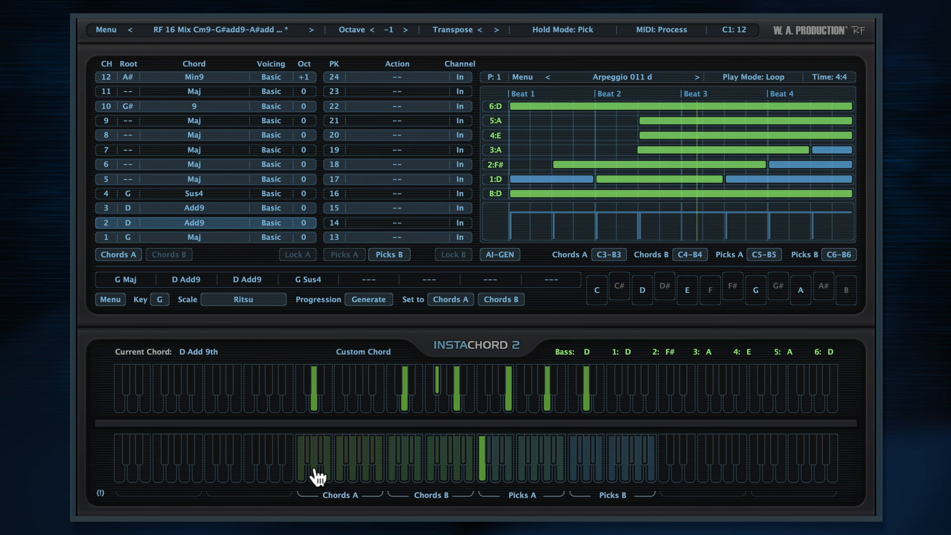
pyautogui.click(316, 475)
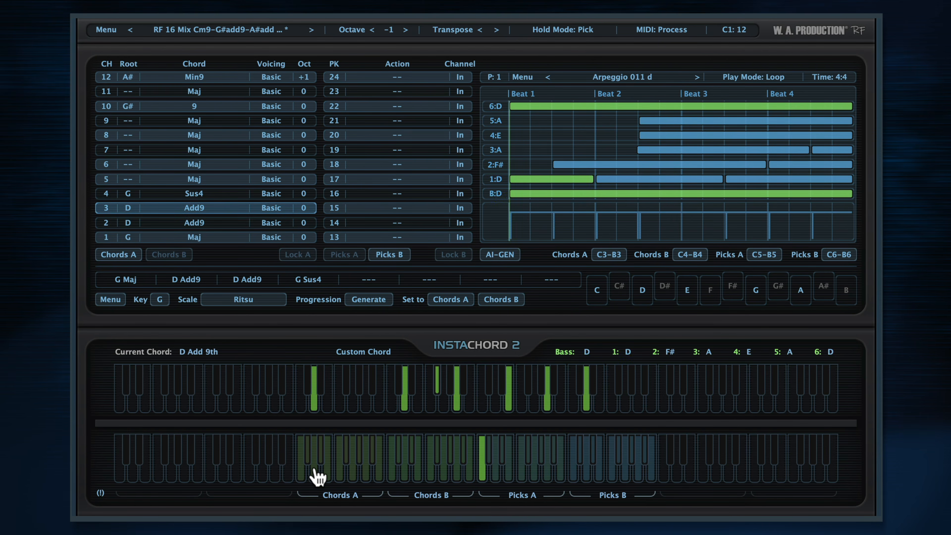
pyautogui.click(324, 461)
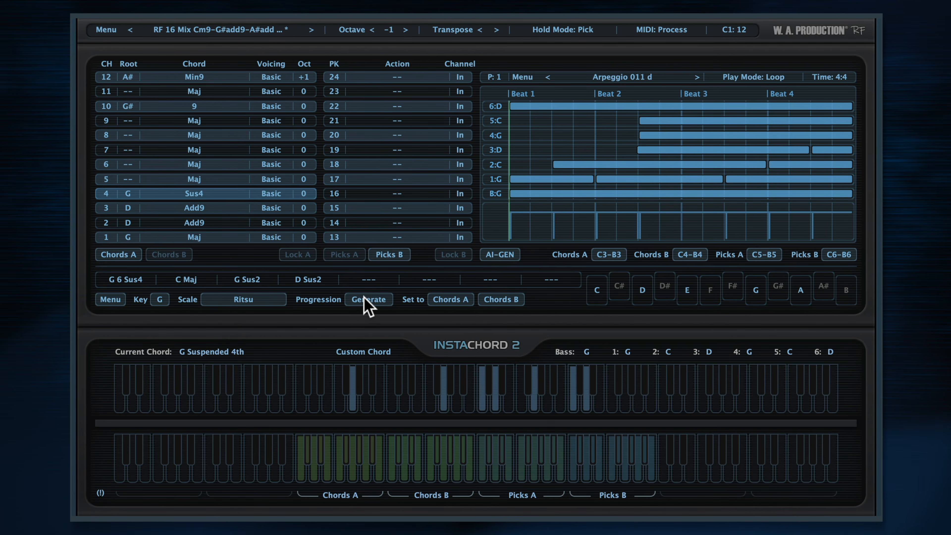
# - Assign a newly generated G Ritsu progression, G 6 Sus4, C Maj, G Sus2, D Sus2, to Chords A and audition its four chords
pyautogui.click(449, 299)
pyautogui.click(303, 466)
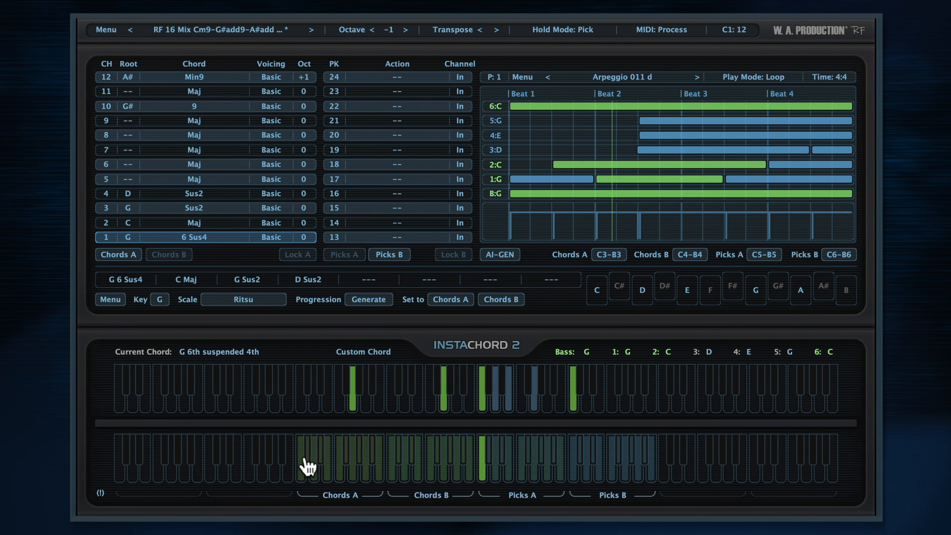
pyautogui.click(310, 461)
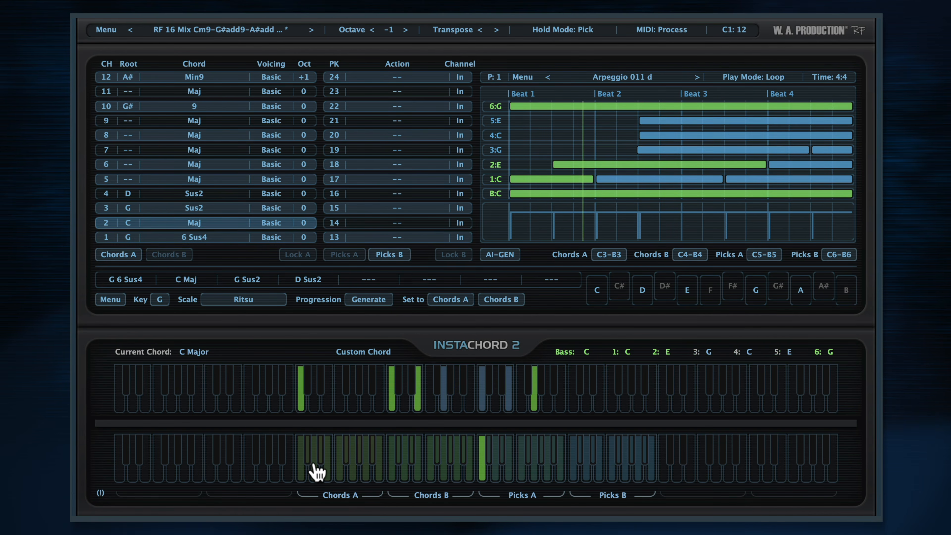
pyautogui.click(319, 464)
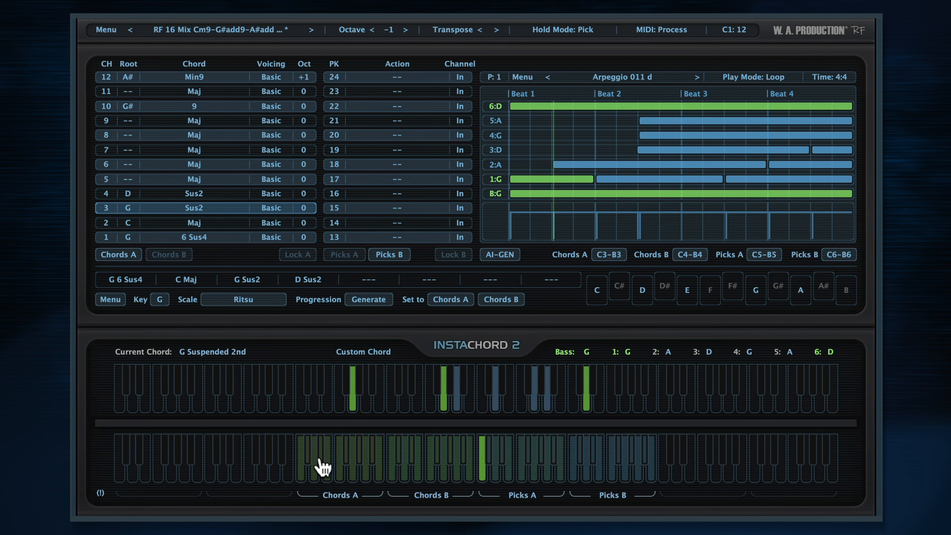
pyautogui.click(324, 464)
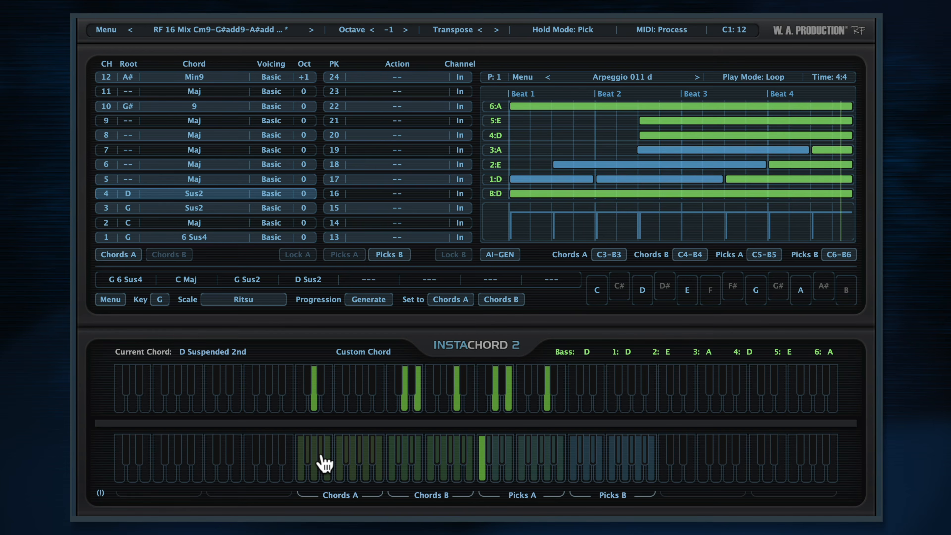
# - Generate a progression in the key of E with the Maj Pentatonic scale and assign it to Chords A
pyautogui.click(169, 301)
pyautogui.click(180, 214)
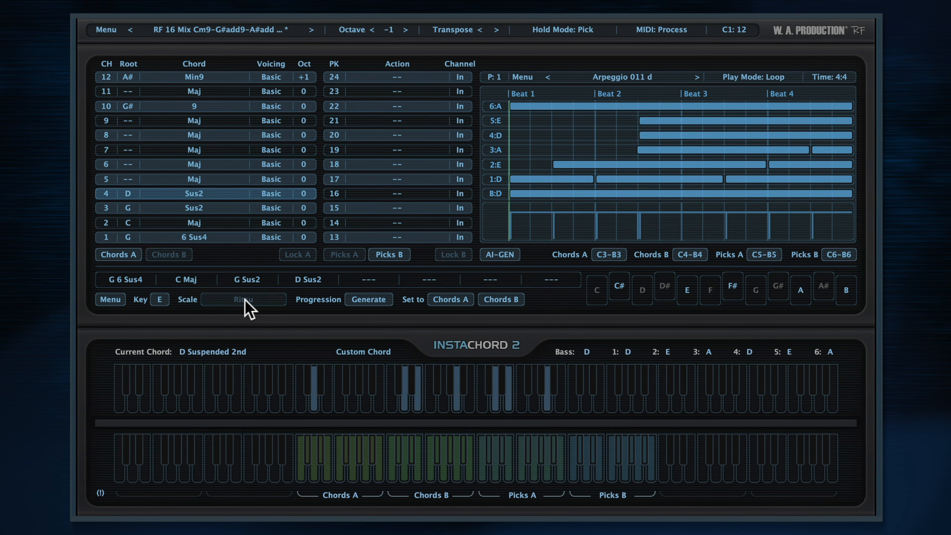
pyautogui.click(245, 301)
pyautogui.click(195, 95)
pyautogui.click(371, 300)
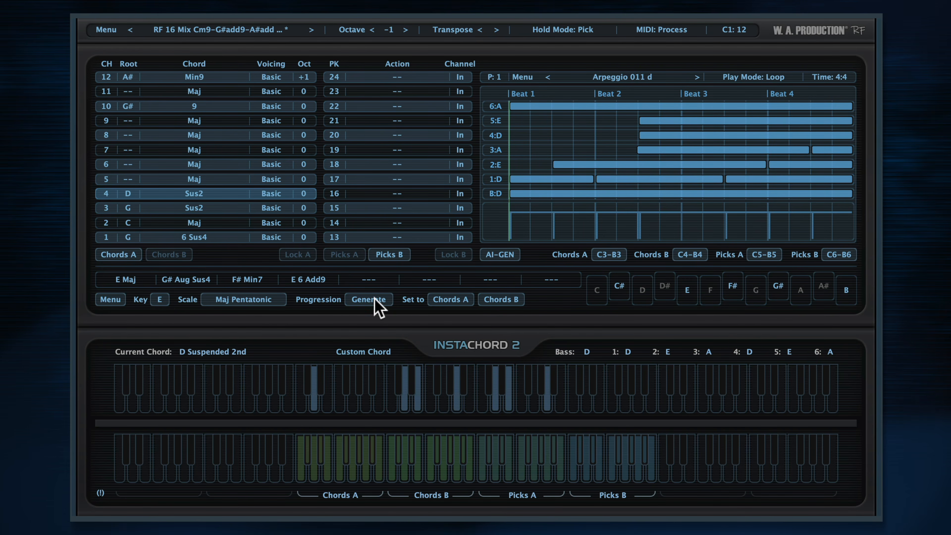
pyautogui.click(432, 300)
# - Audition the four chords of the E Maj Pentatonic progression in Chords A
pyautogui.click(303, 464)
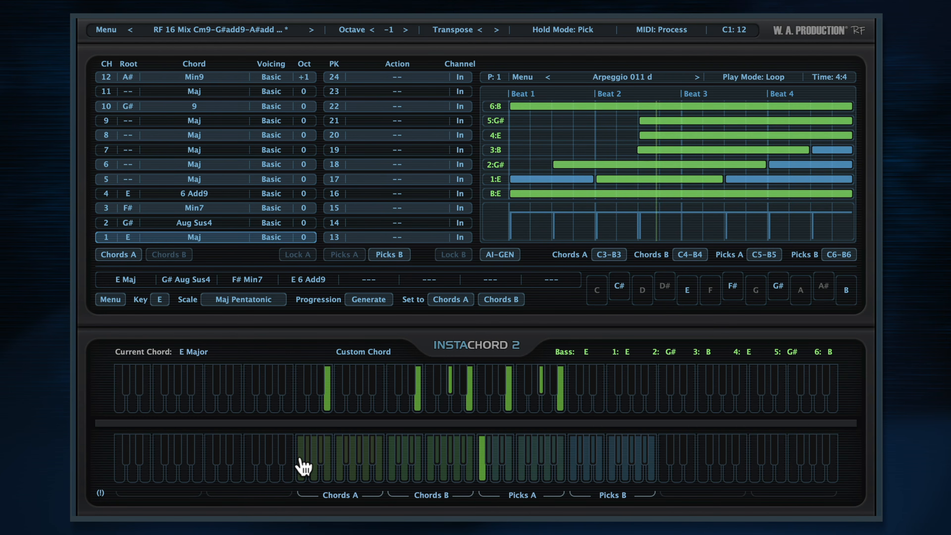
pyautogui.click(323, 462)
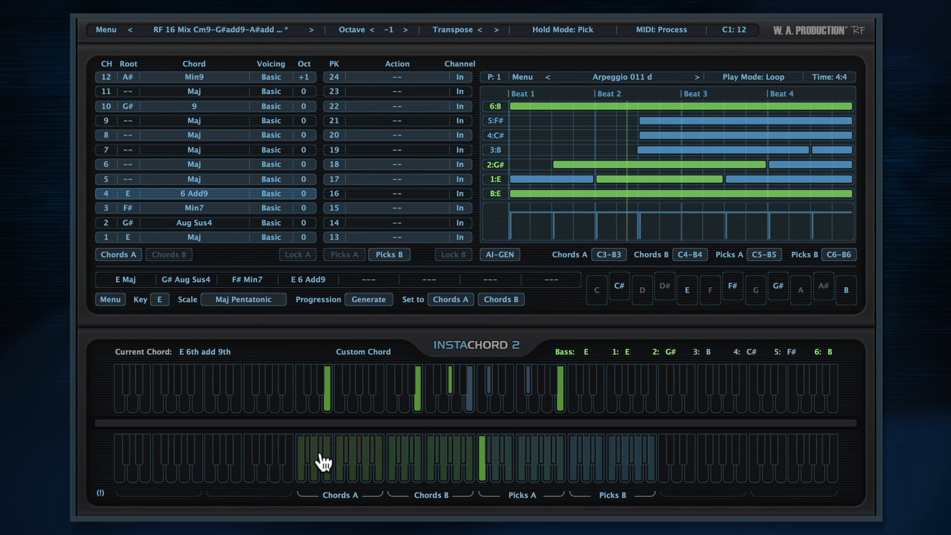
pyautogui.click(310, 463)
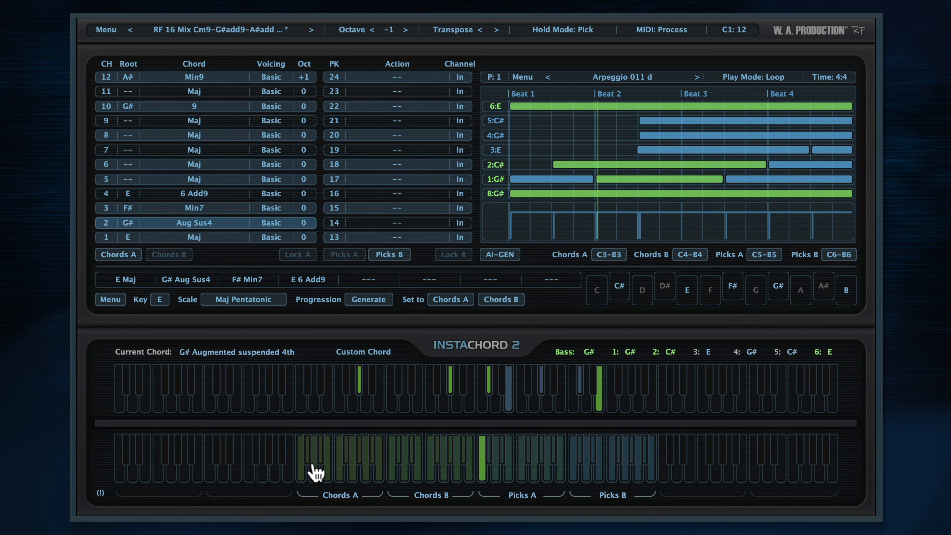
pyautogui.click(315, 465)
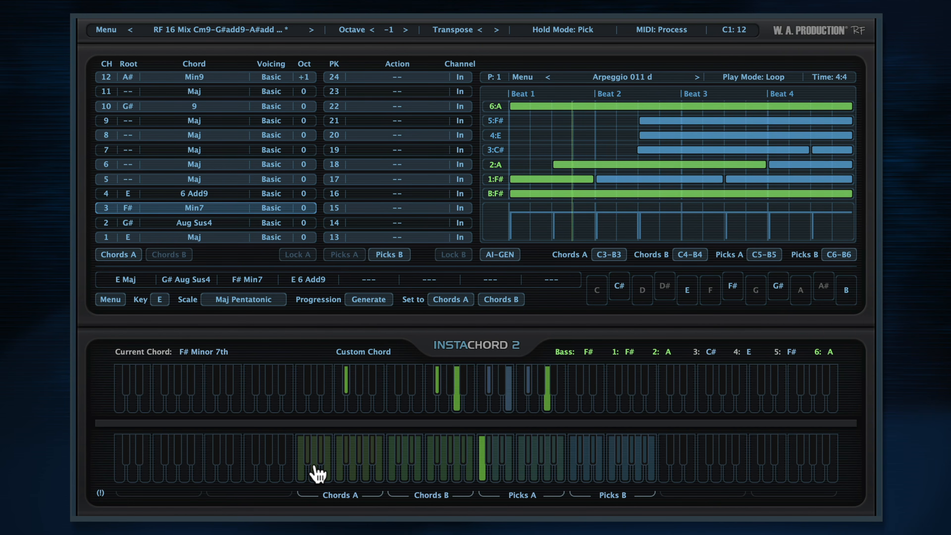
pyautogui.click(304, 472)
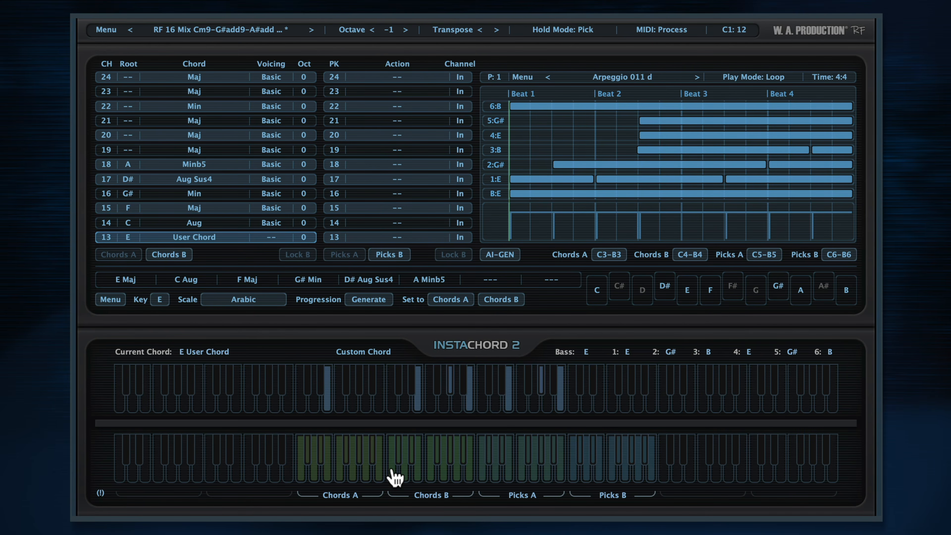
# - Manually edit custom chord 13 with its 2nd note at +6, 3rd at +5 and 4th at +13 semitones, and close the editor
pyautogui.click(367, 349)
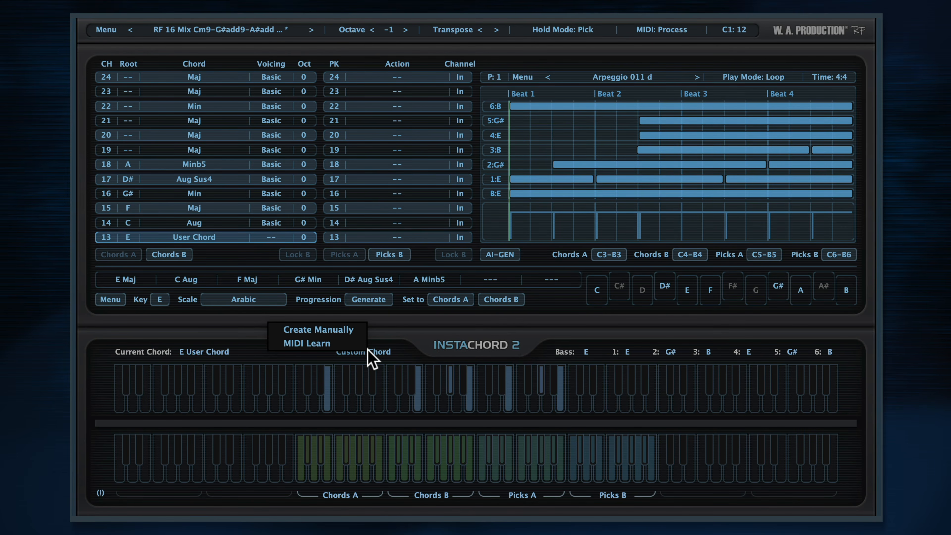
pyautogui.click(351, 329)
pyautogui.click(390, 375)
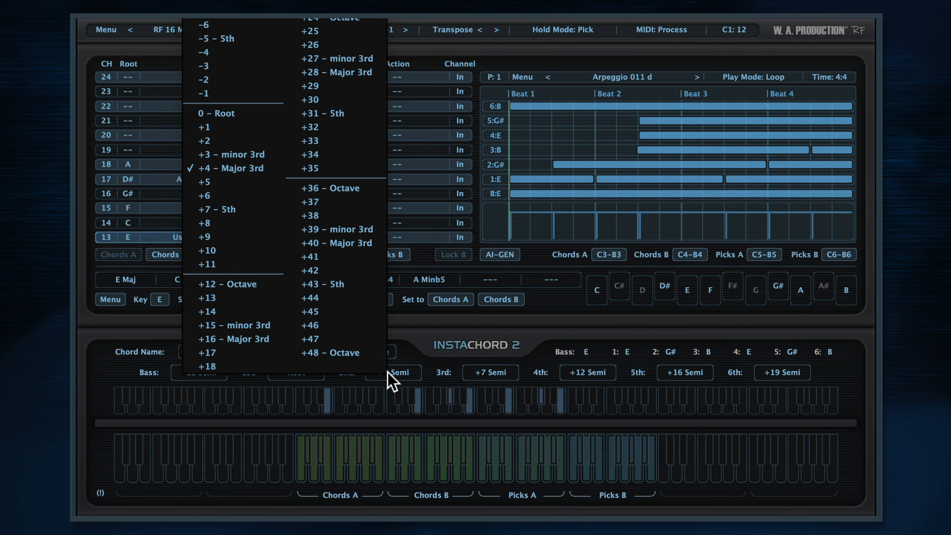
pyautogui.click(229, 202)
pyautogui.click(490, 372)
pyautogui.click(376, 203)
pyautogui.click(583, 372)
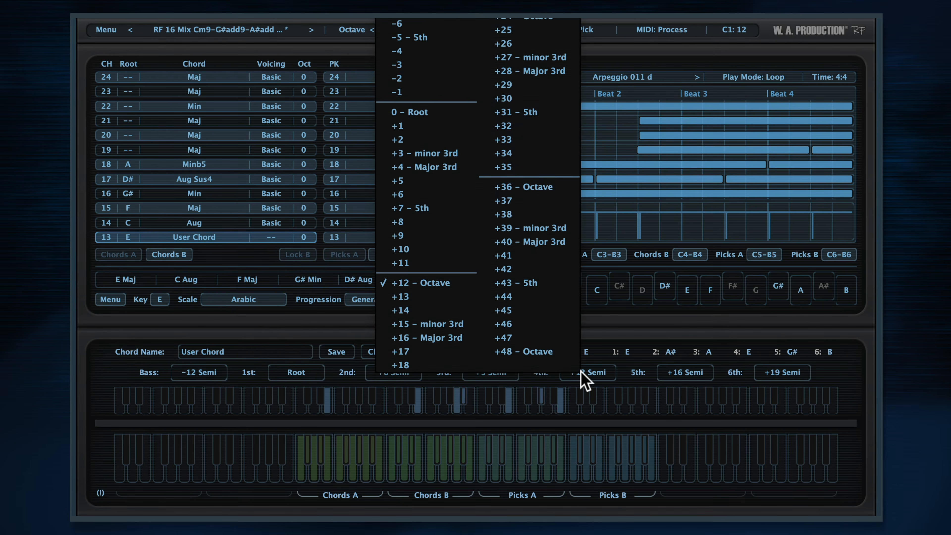
pyautogui.click(428, 297)
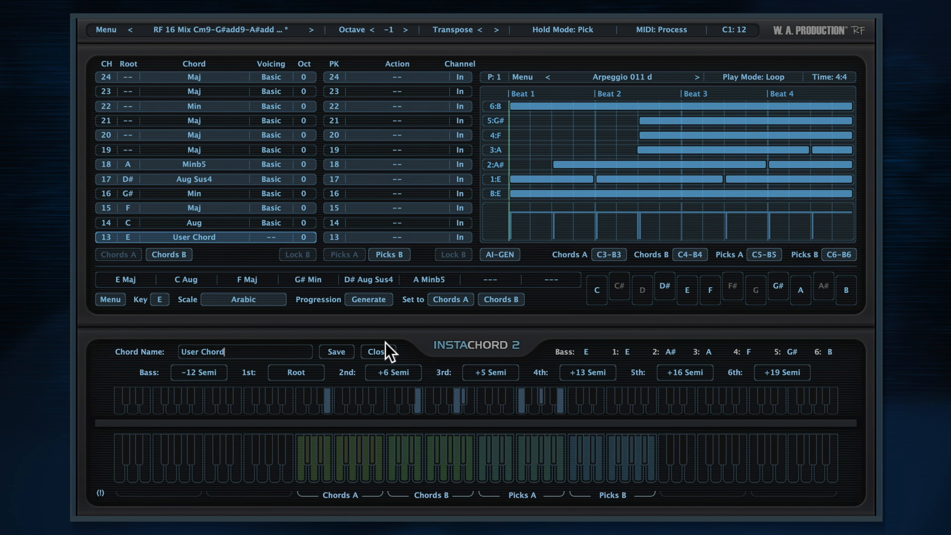
pyautogui.click(386, 352)
# - Define custom chord 13 through MIDI Learn with root E and intervals 0, 4, 5, 10, 12, 15 and 16, and close the editor
pyautogui.click(376, 352)
pyautogui.click(376, 349)
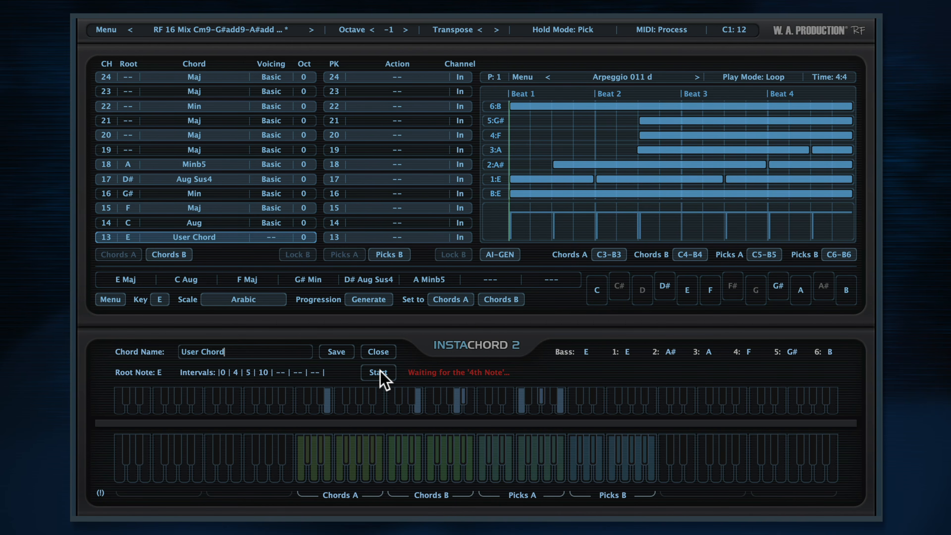
pyautogui.click(381, 351)
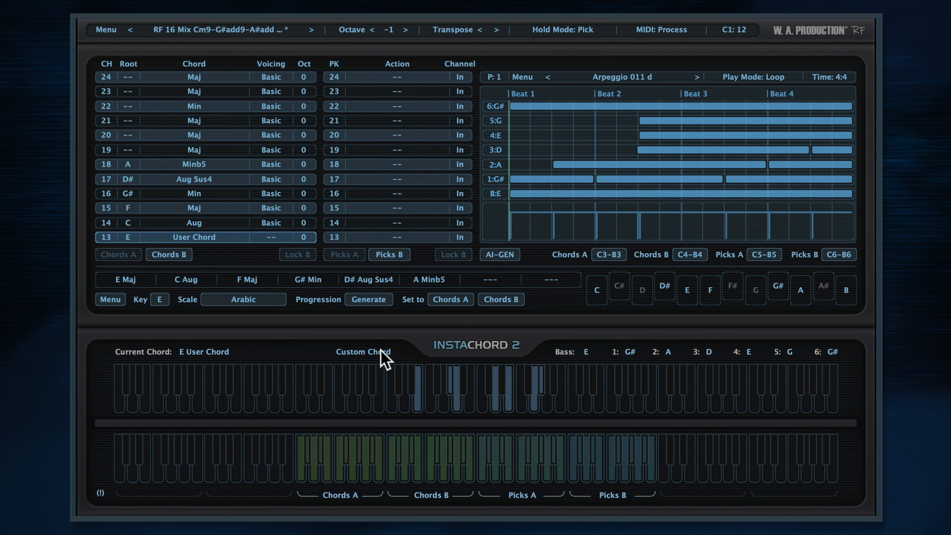
# - Show the Chords A bank and assign Transpose + to pick 24 and Transpose - to pick 23
pyautogui.click(131, 254)
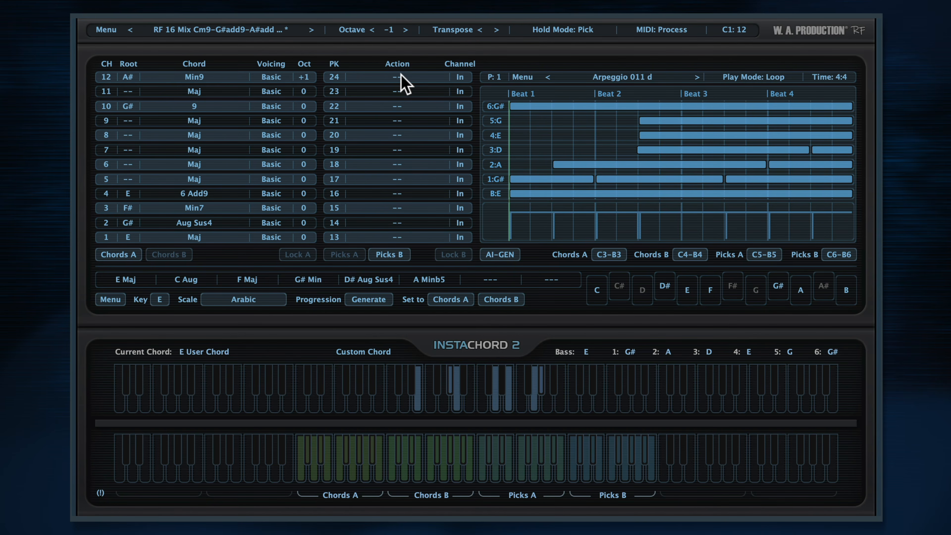
pyautogui.click(403, 82)
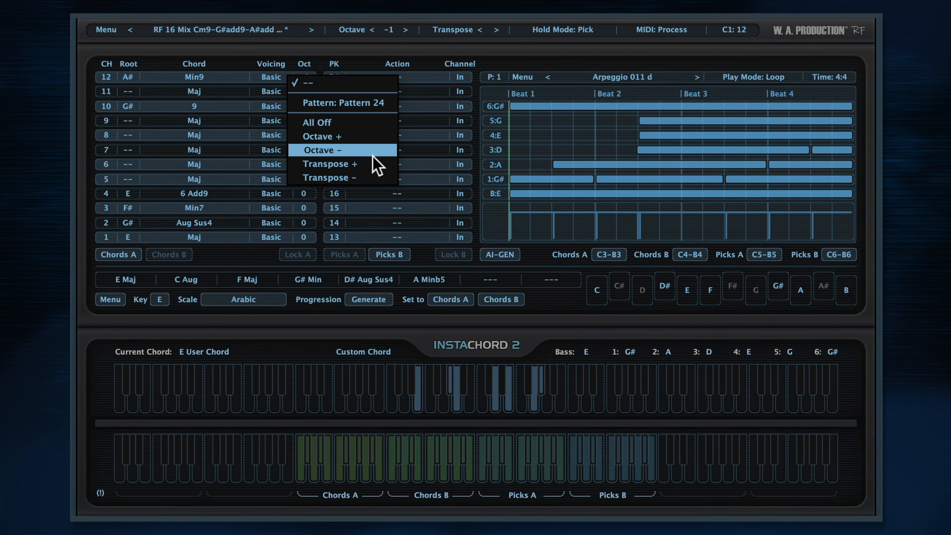
pyautogui.click(378, 164)
pyautogui.click(398, 92)
pyautogui.click(359, 194)
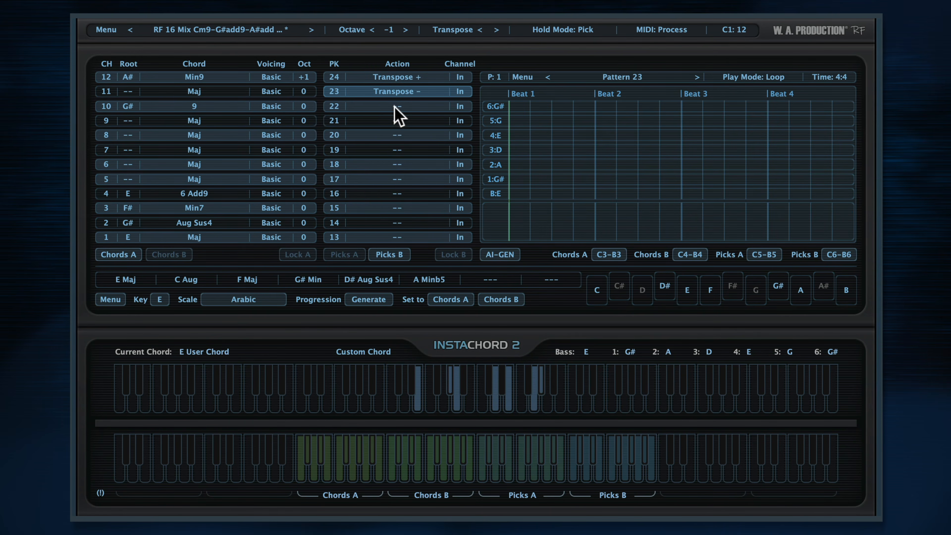
# - Assign Octave + to pick 22 and Octave - to pick 21 in the Picks B bank
pyautogui.click(397, 107)
pyautogui.click(354, 165)
pyautogui.click(395, 121)
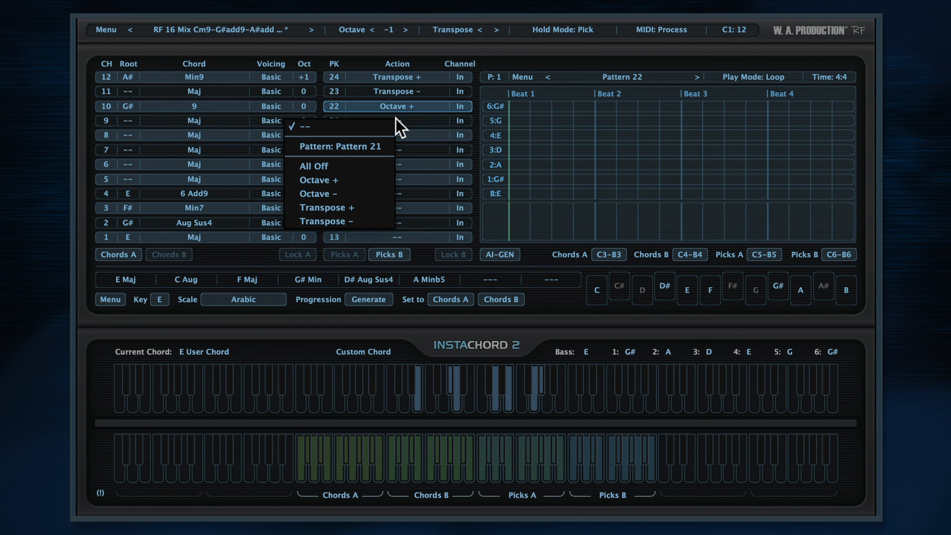
pyautogui.click(360, 201)
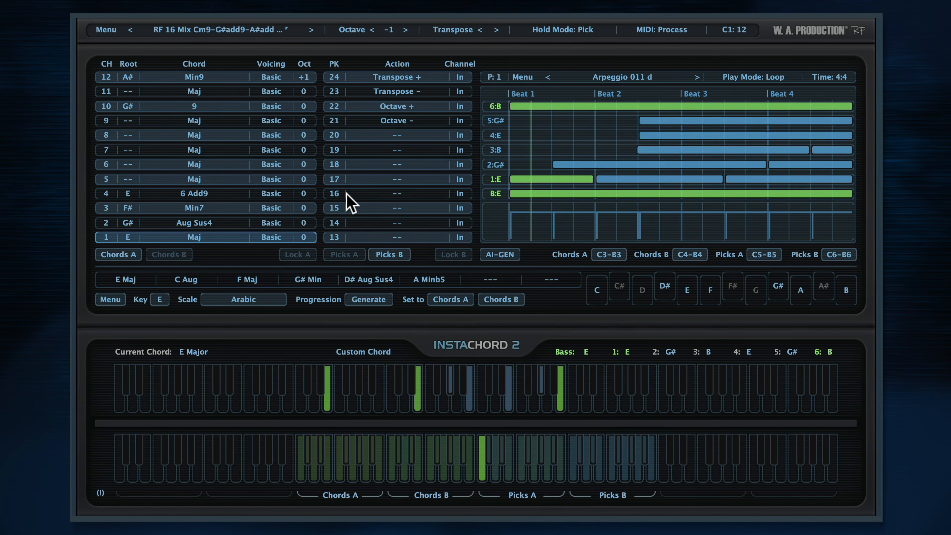
# - Audition the Picks B transpose and octave keys, shifting the E major chord up and down by semitone and octave
pyautogui.click(652, 461)
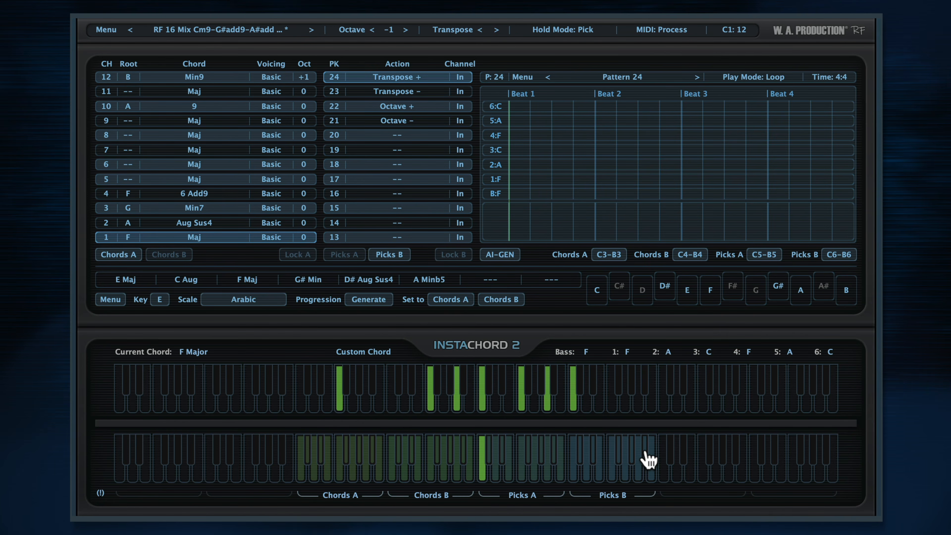
pyautogui.click(644, 453)
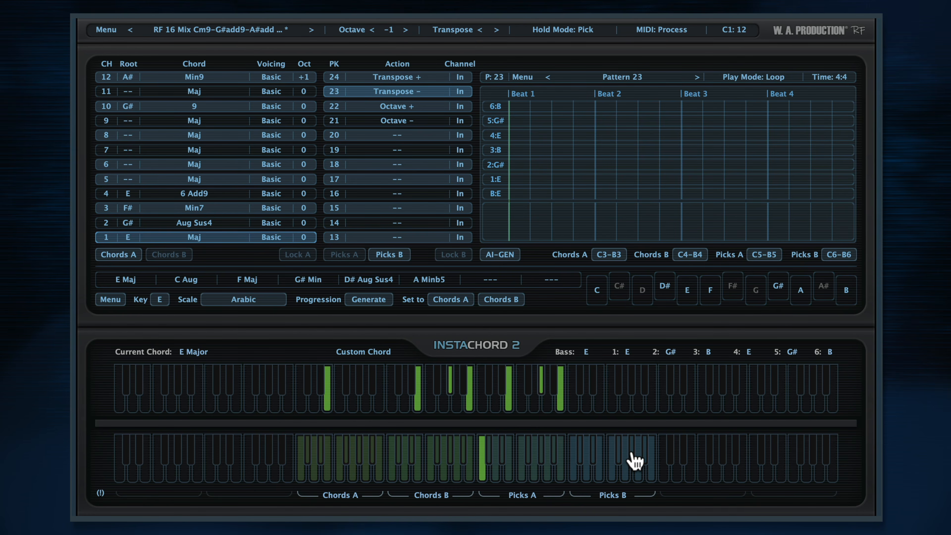
pyautogui.click(633, 454)
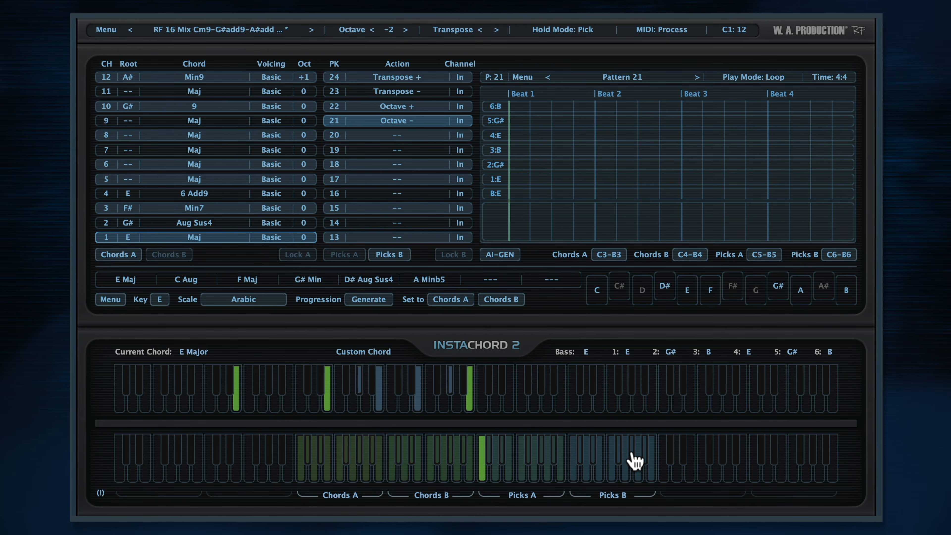
pyautogui.click(642, 461)
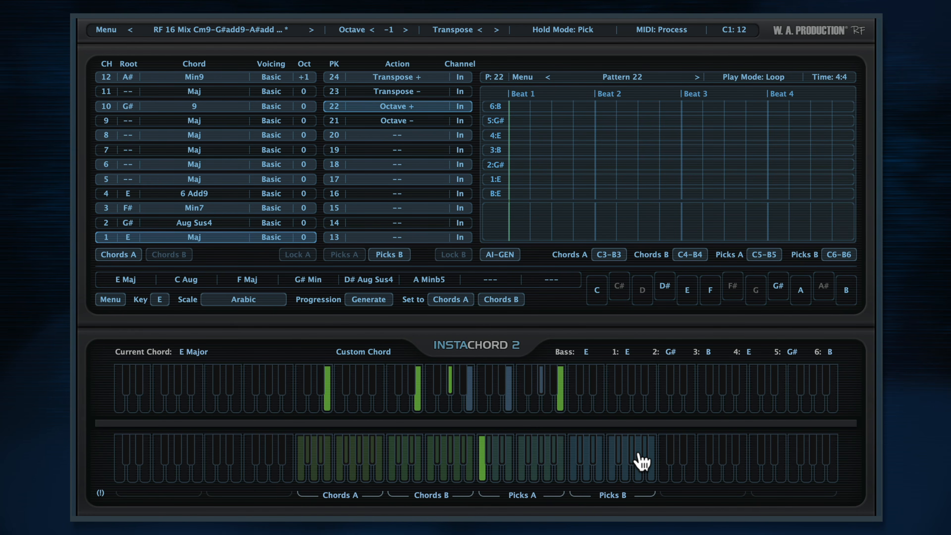
pyautogui.click(653, 457)
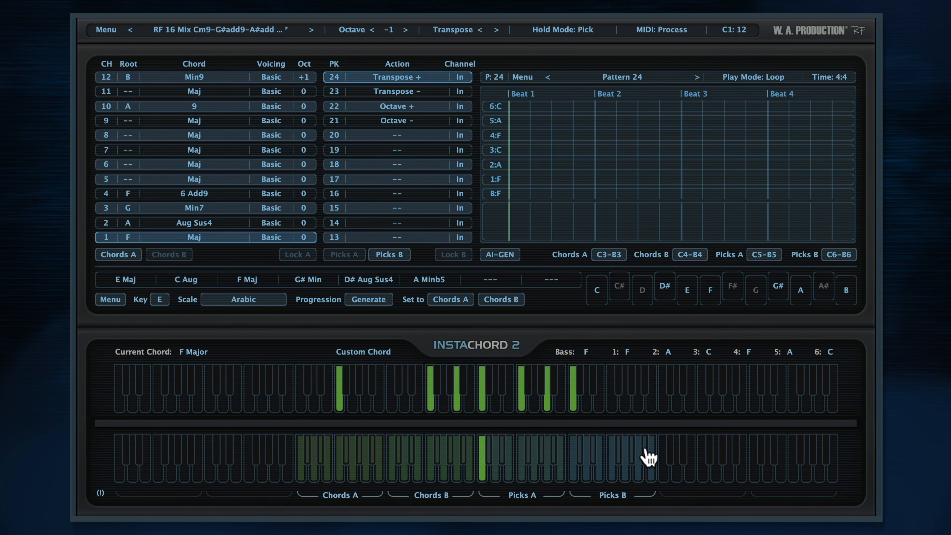
pyautogui.click(645, 449)
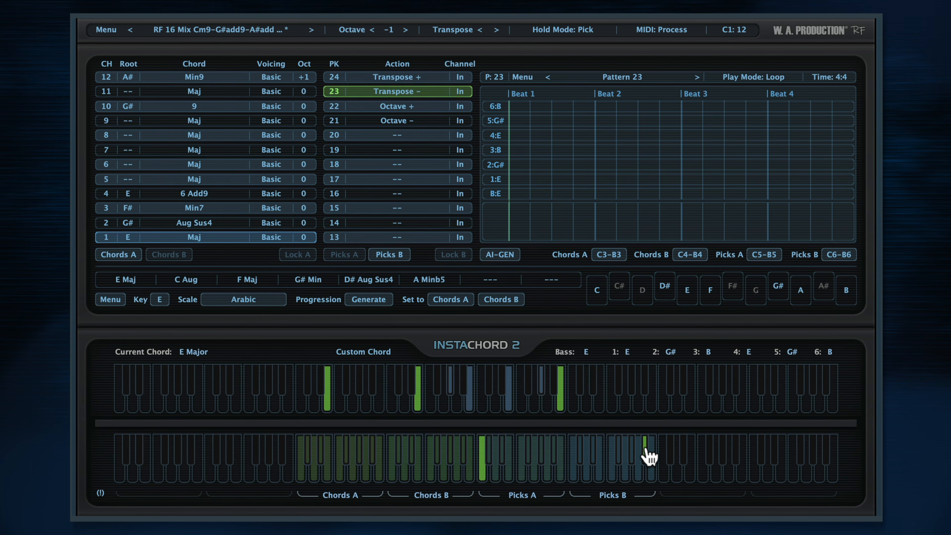
pyautogui.click(636, 458)
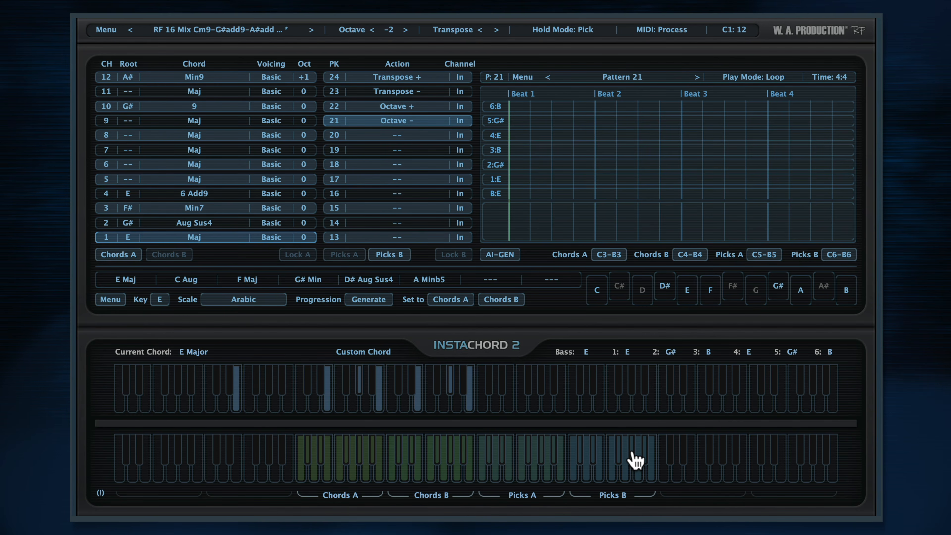
# - Show the Picks A bank and, with Chords A locked, advance through the presets to RF 21 Strum 12 bar blues
pyautogui.click(352, 254)
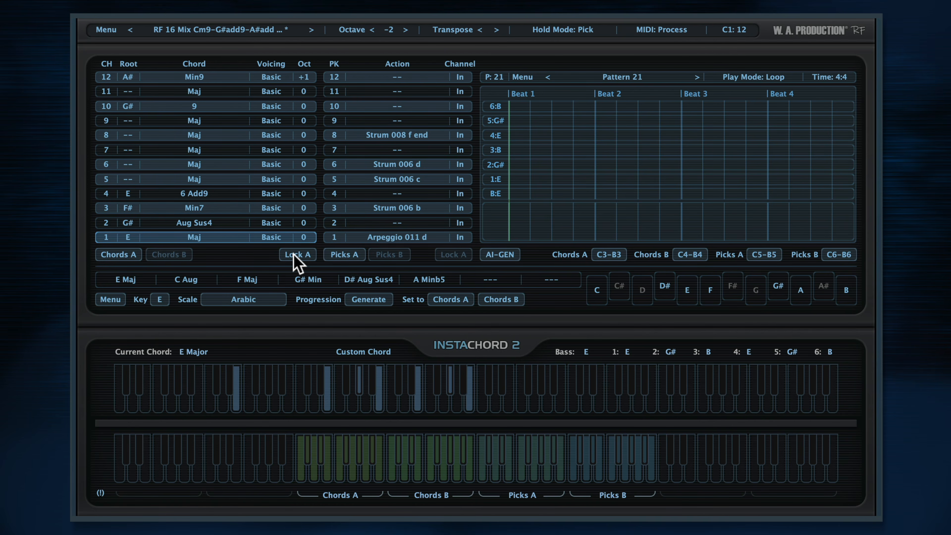
pyautogui.click(311, 29)
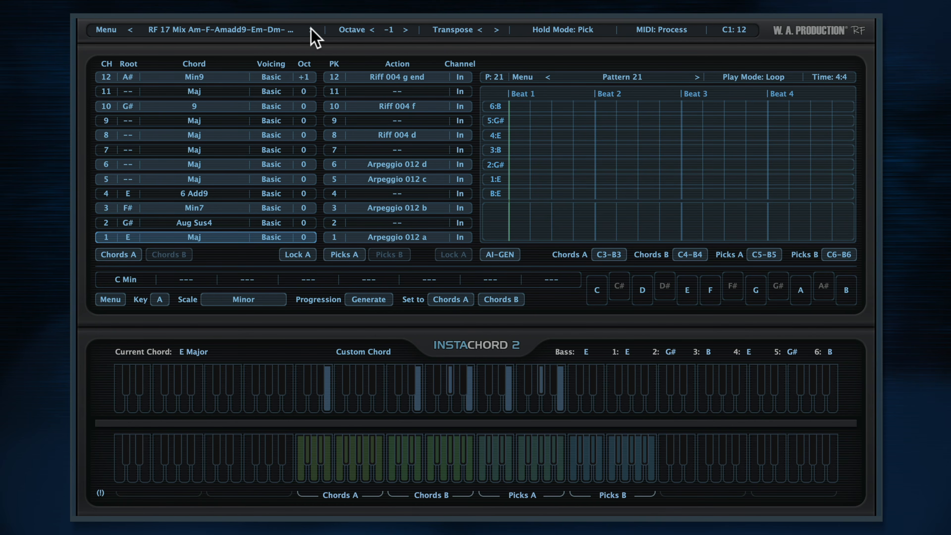
pyautogui.click(311, 29)
pyautogui.click(311, 29)
pyautogui.click(311, 29)
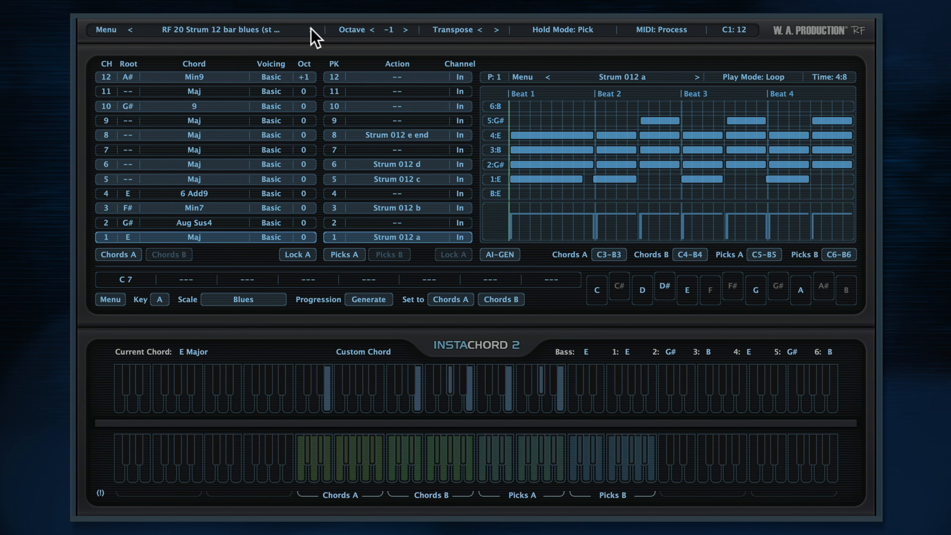
pyautogui.click(311, 29)
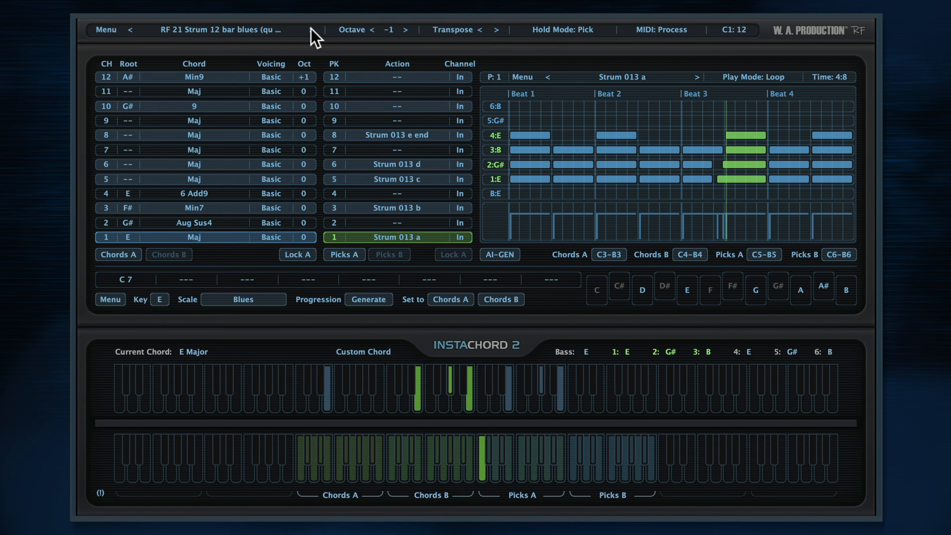